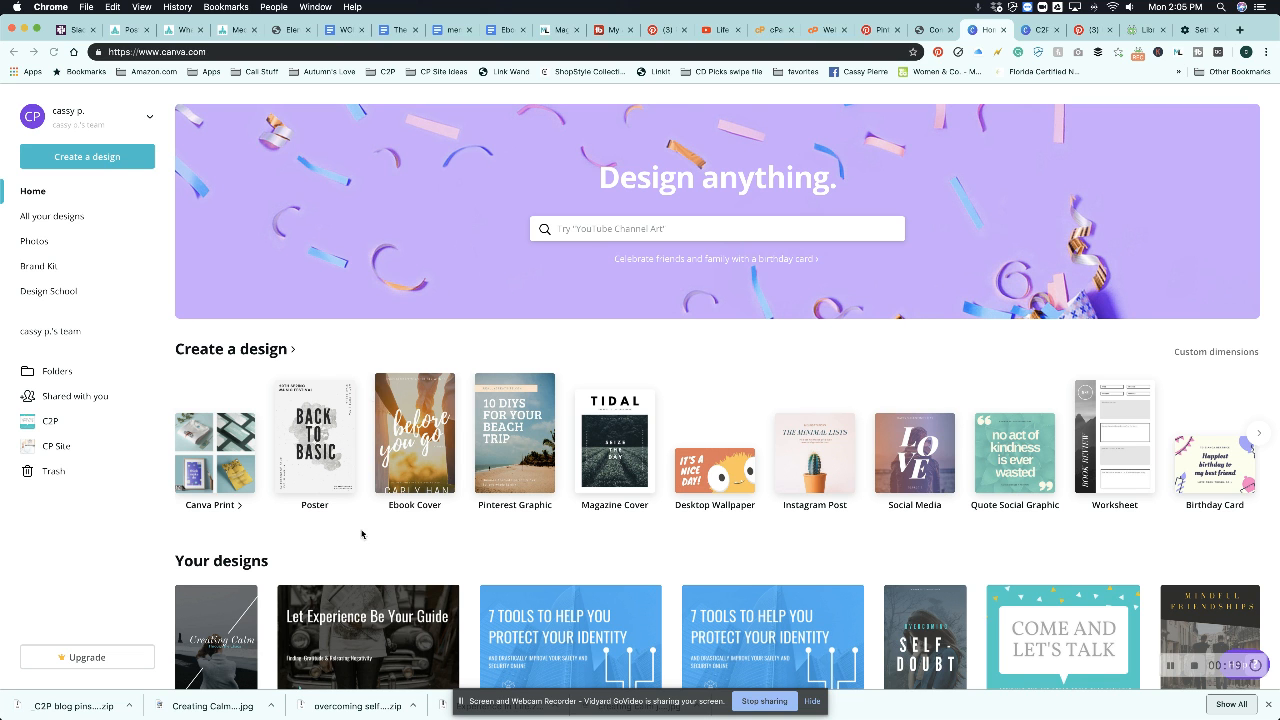
Step: Open the "C2P blog pins (Anxiety)" design from the C2P folder for editing
scroll(383, 465, down, 5)
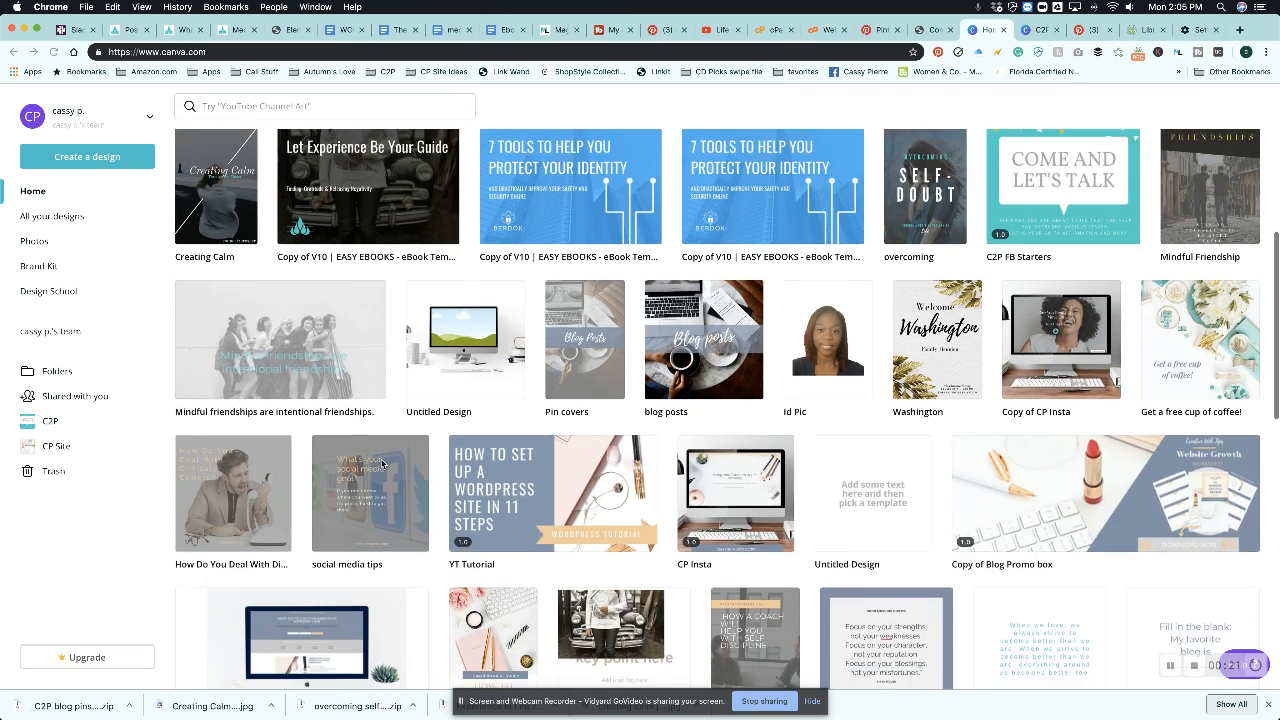
scroll(381, 463, down, 5)
scroll(381, 463, up, 4)
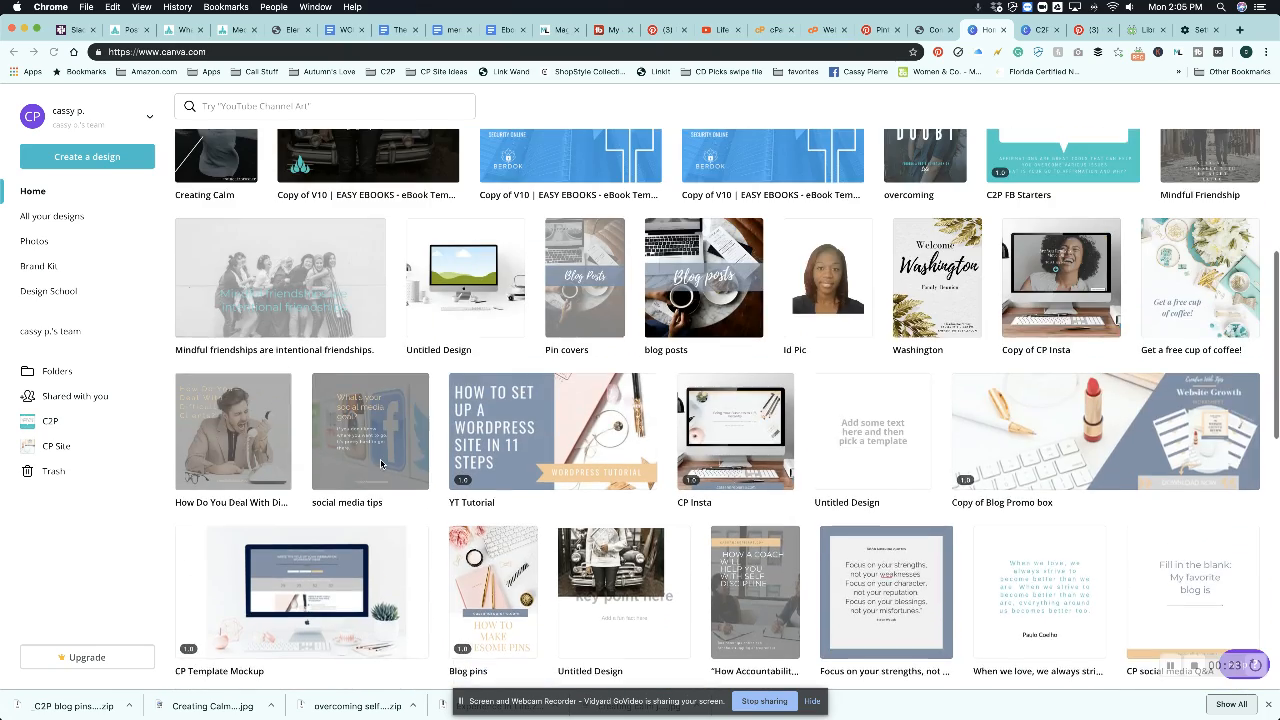
scroll(381, 463, up, 3)
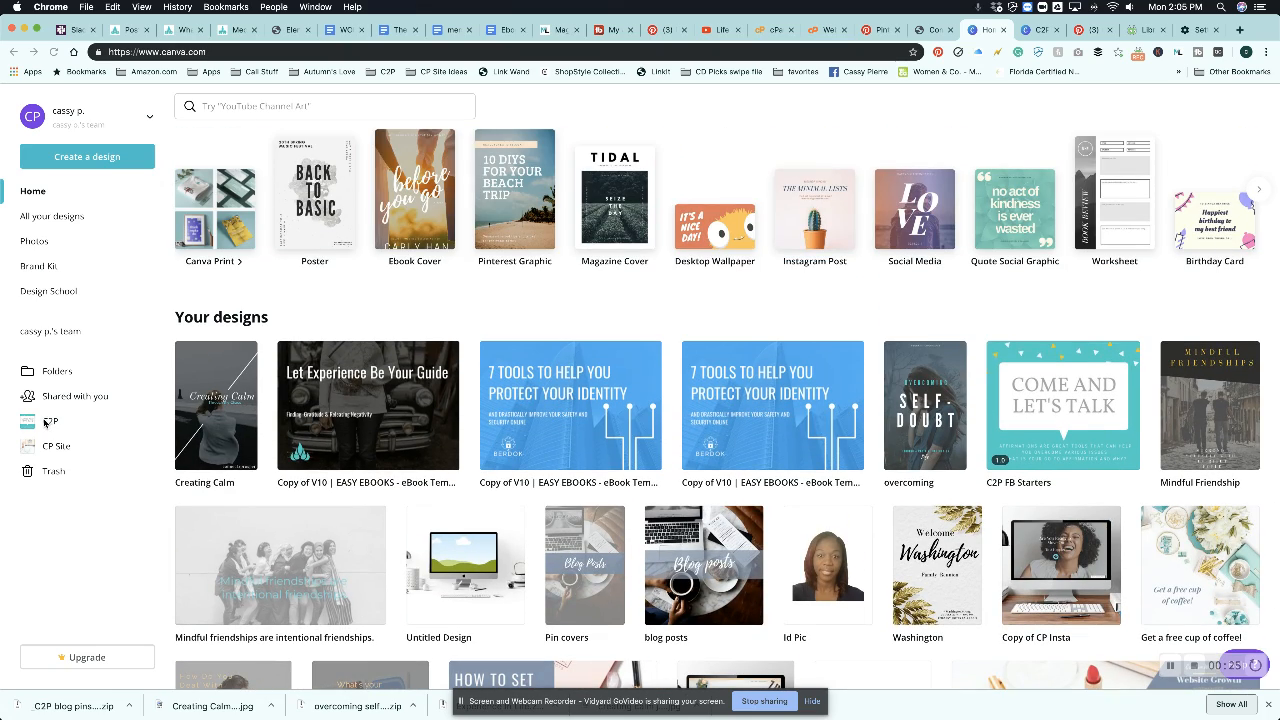
click(48, 421)
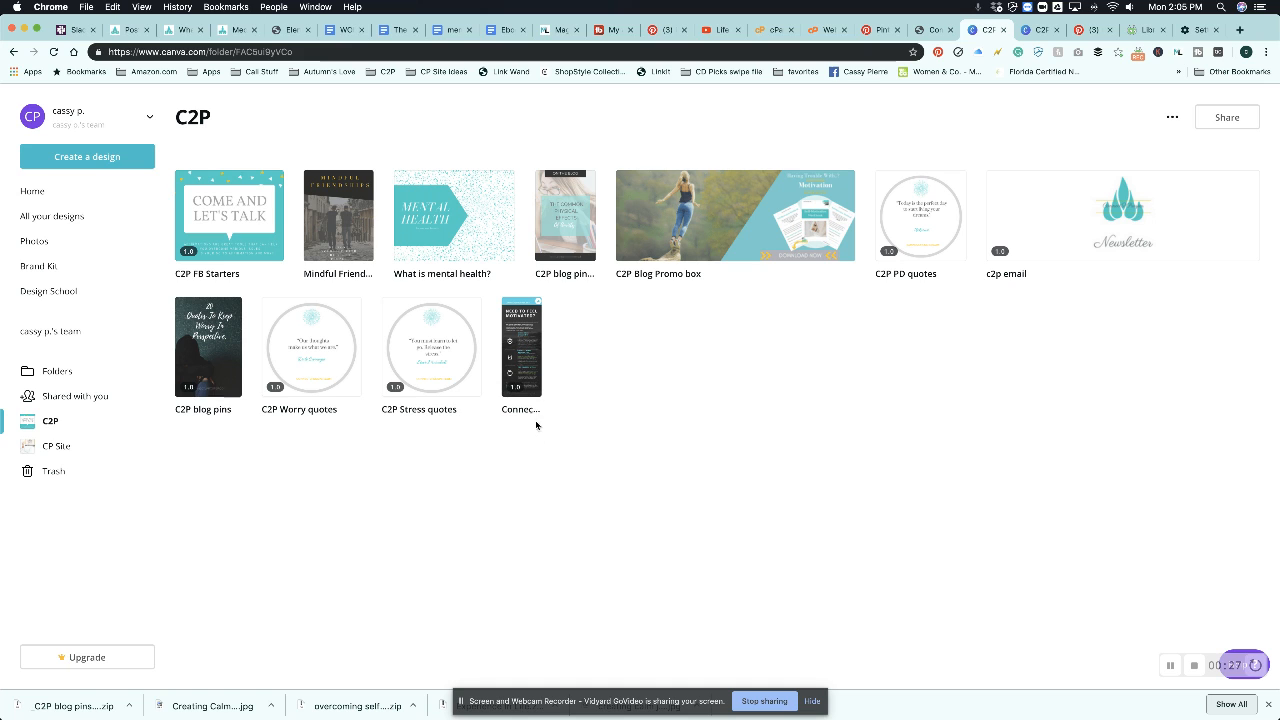
click(566, 220)
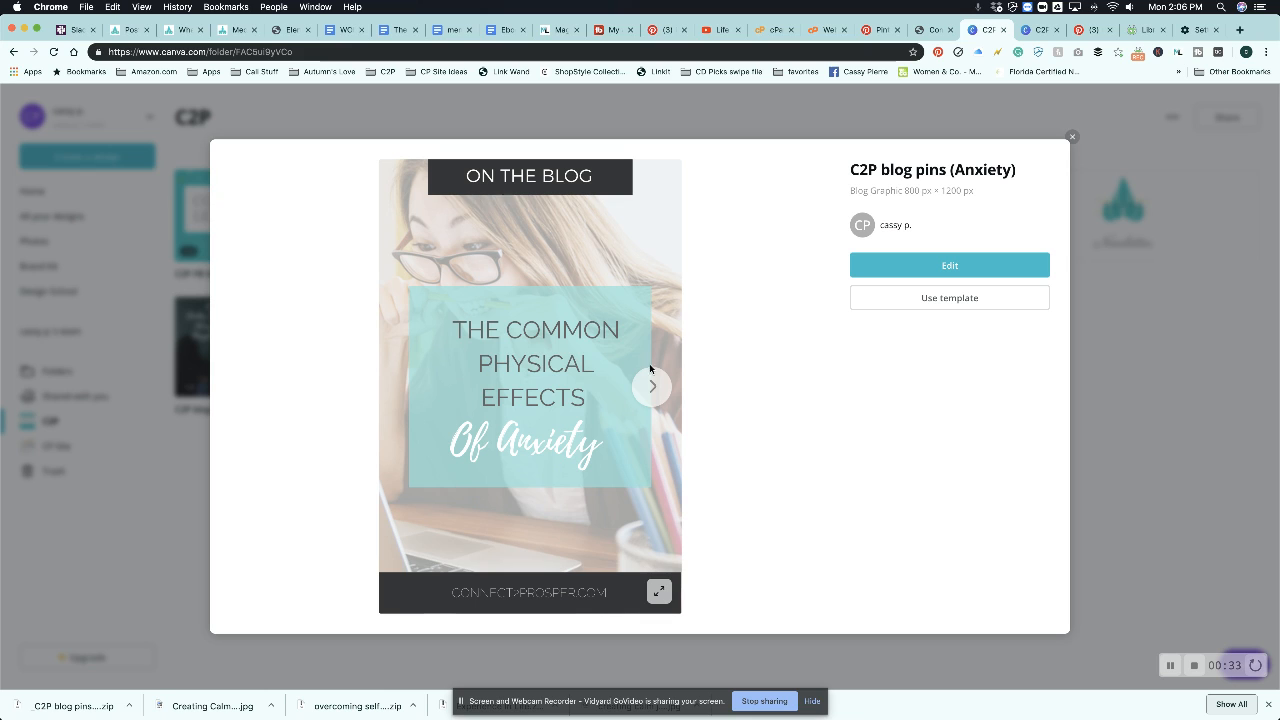
click(896, 265)
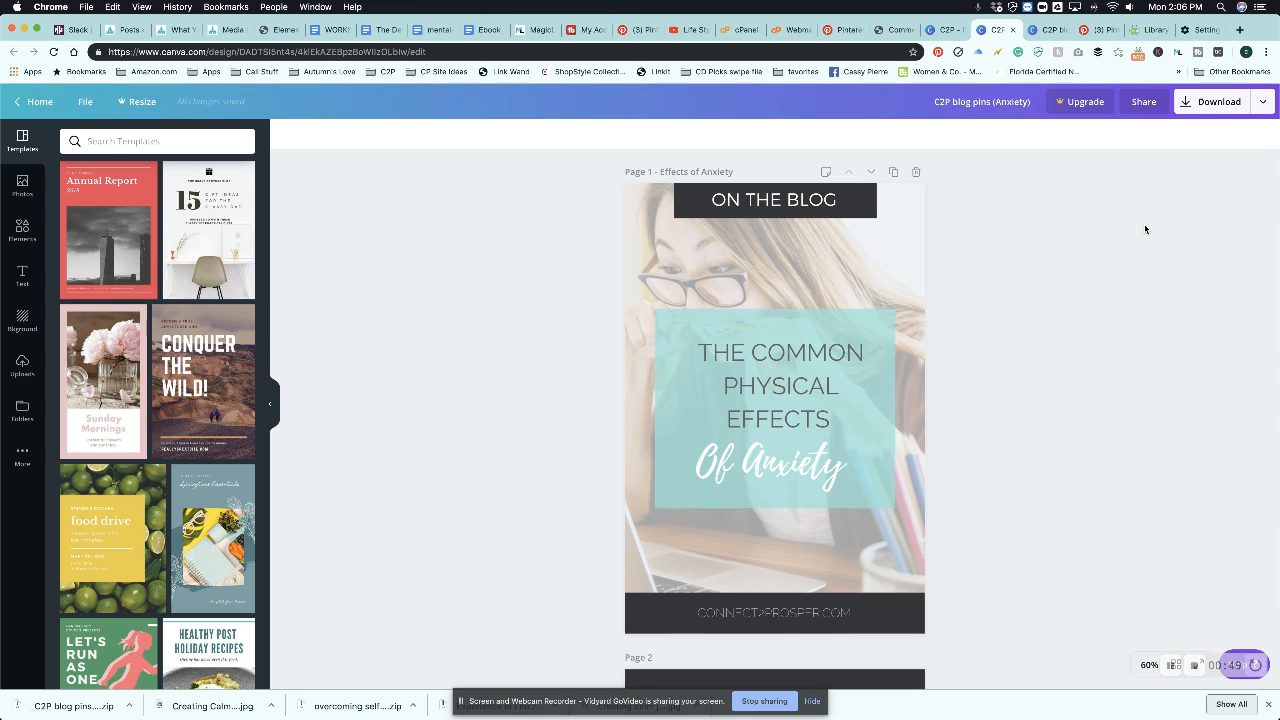
click(1219, 102)
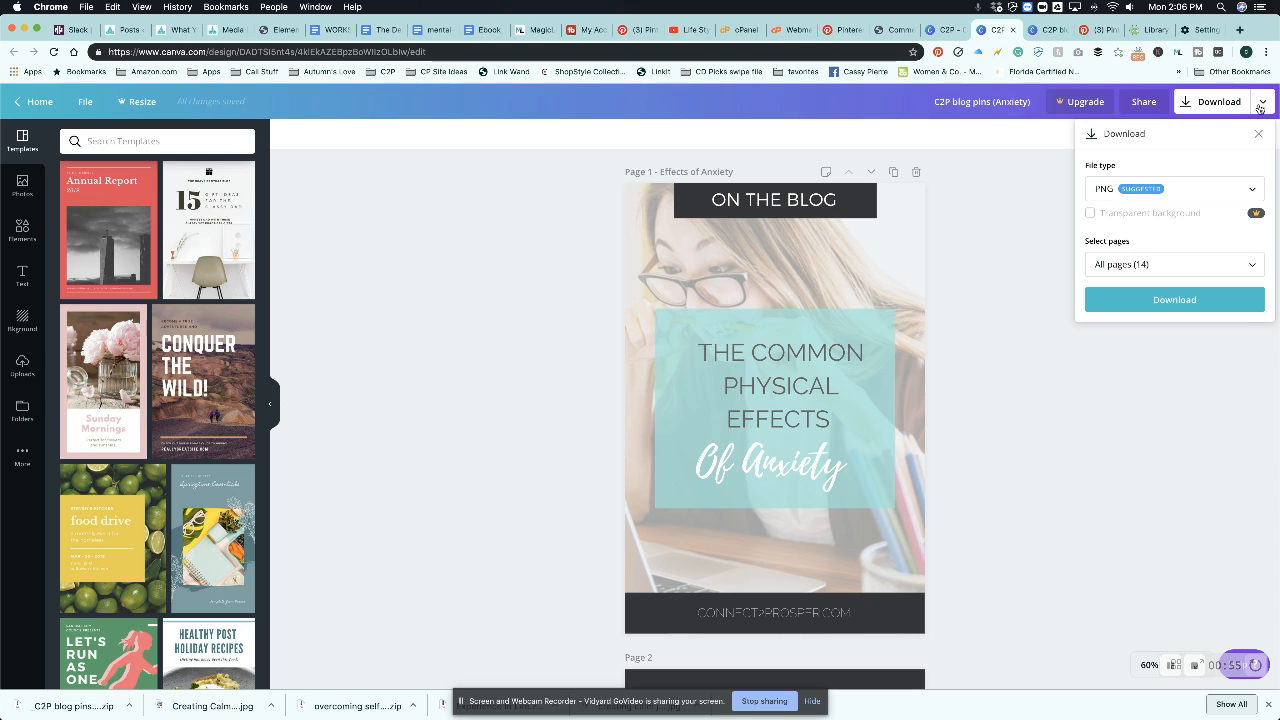
click(1255, 110)
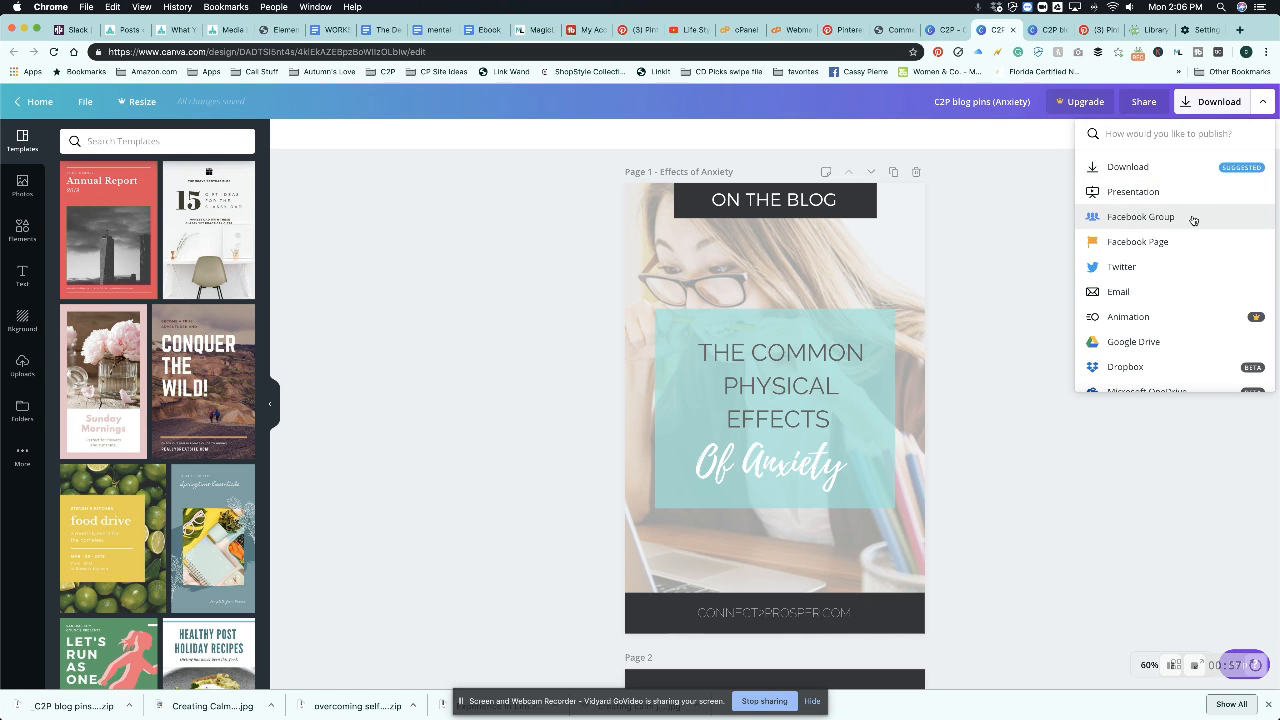
scroll(1145, 275, down, 1)
scroll(1147, 279, down, 3)
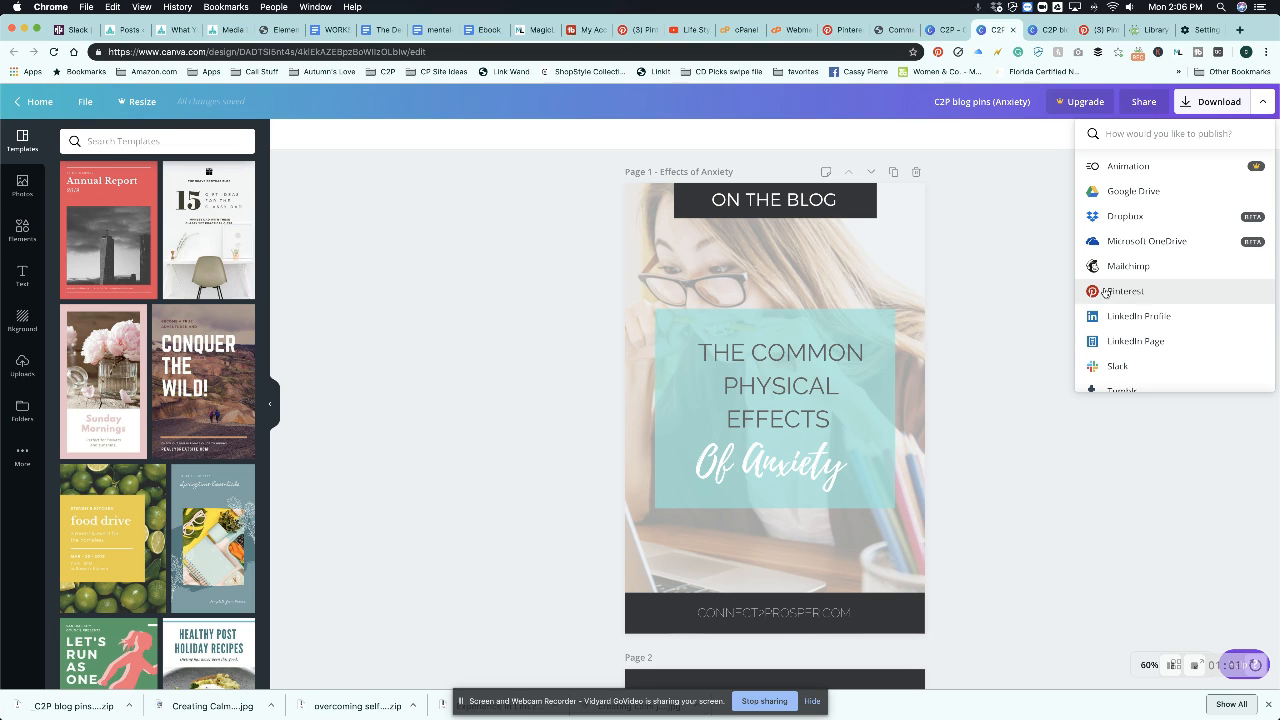
click(1146, 293)
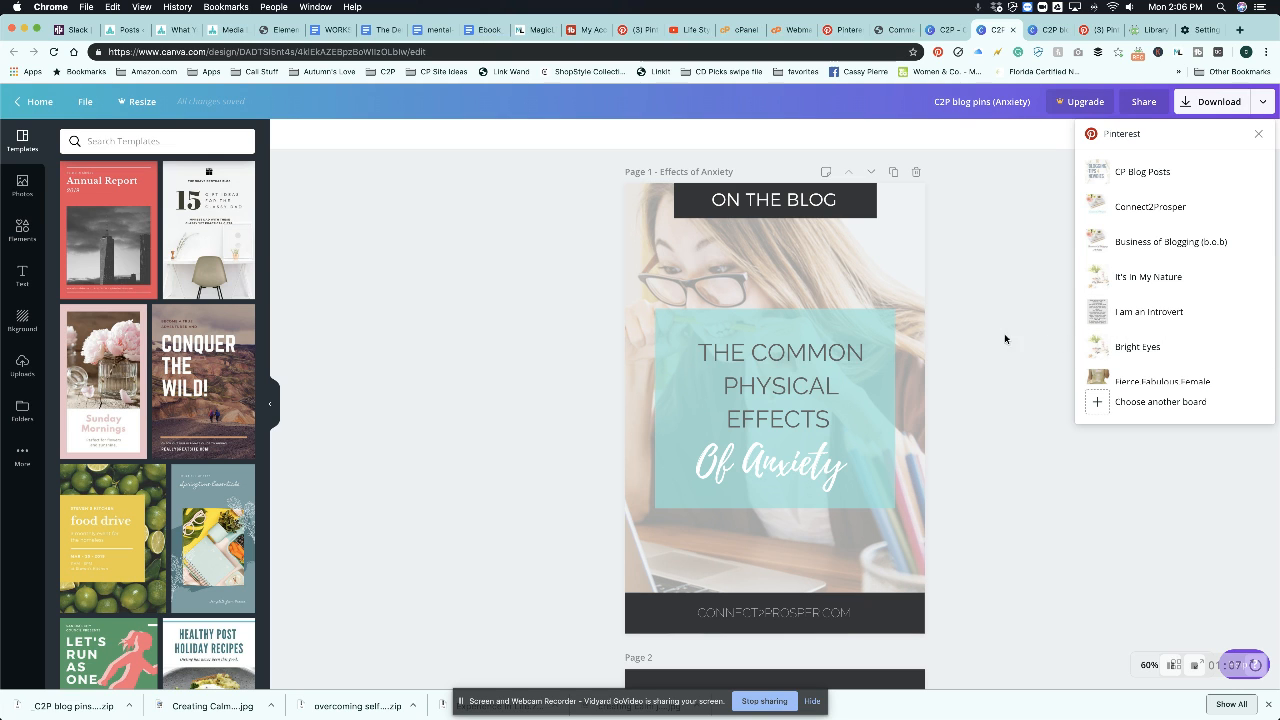
Step: Select the page 3 image, pick Pinterest's Connect2Prosper board as its publishing destination, and start the pin description
scroll(1005, 440, down, 5)
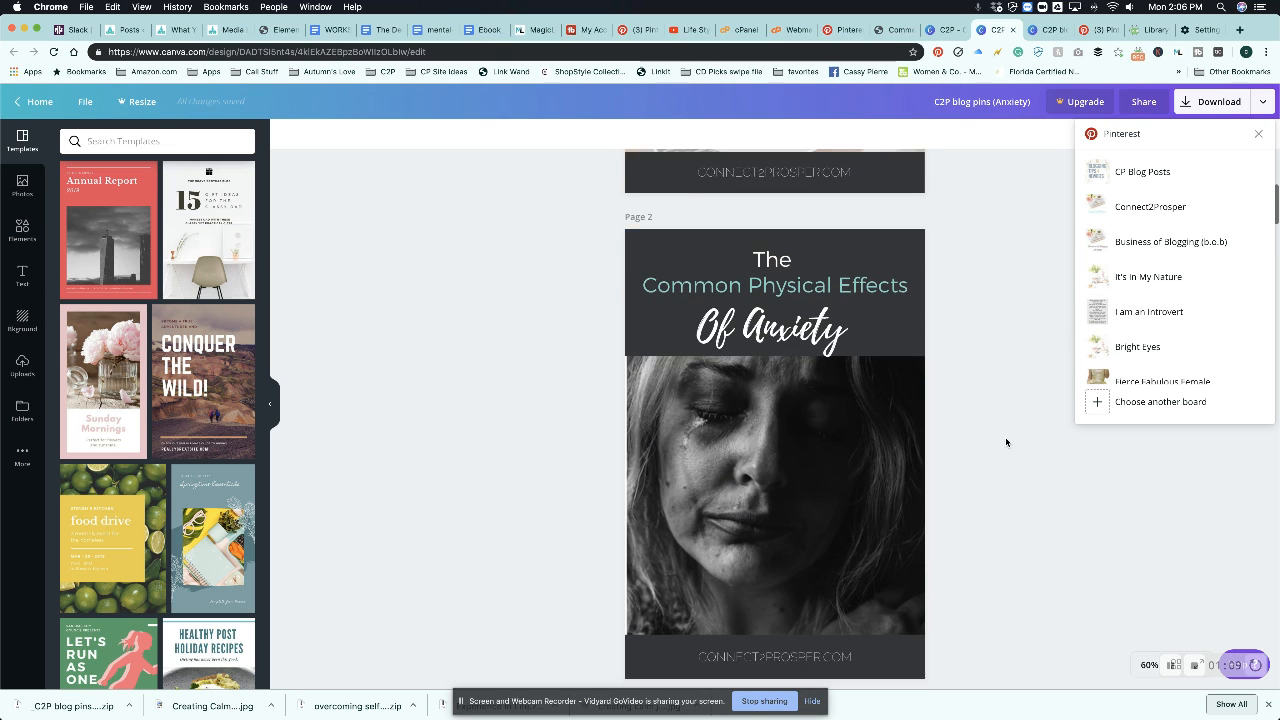
scroll(906, 441, down, 4)
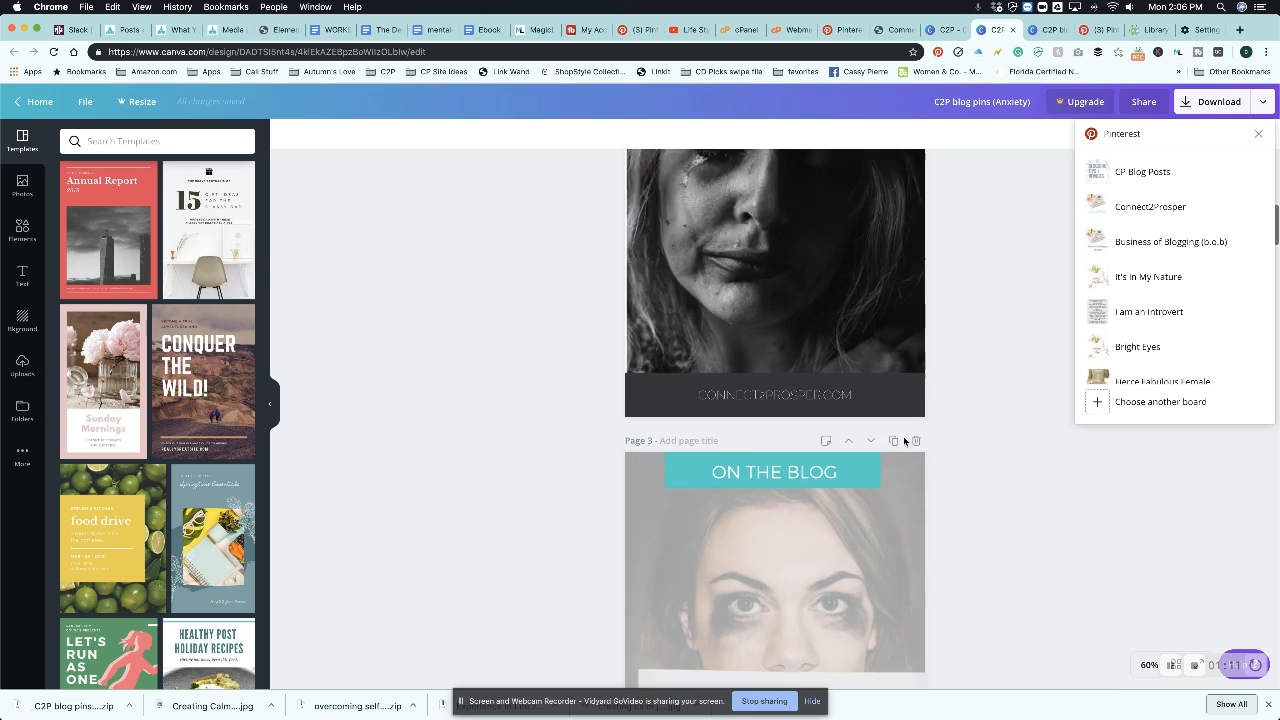
click(883, 425)
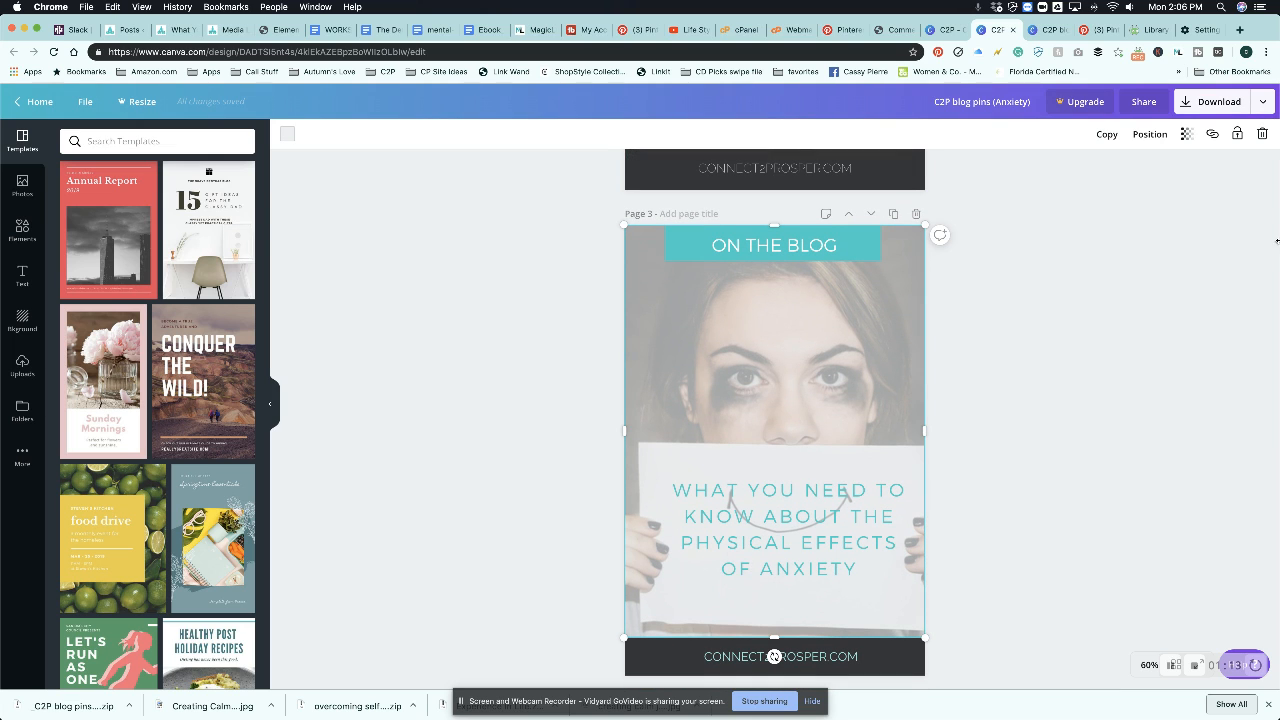
click(1263, 104)
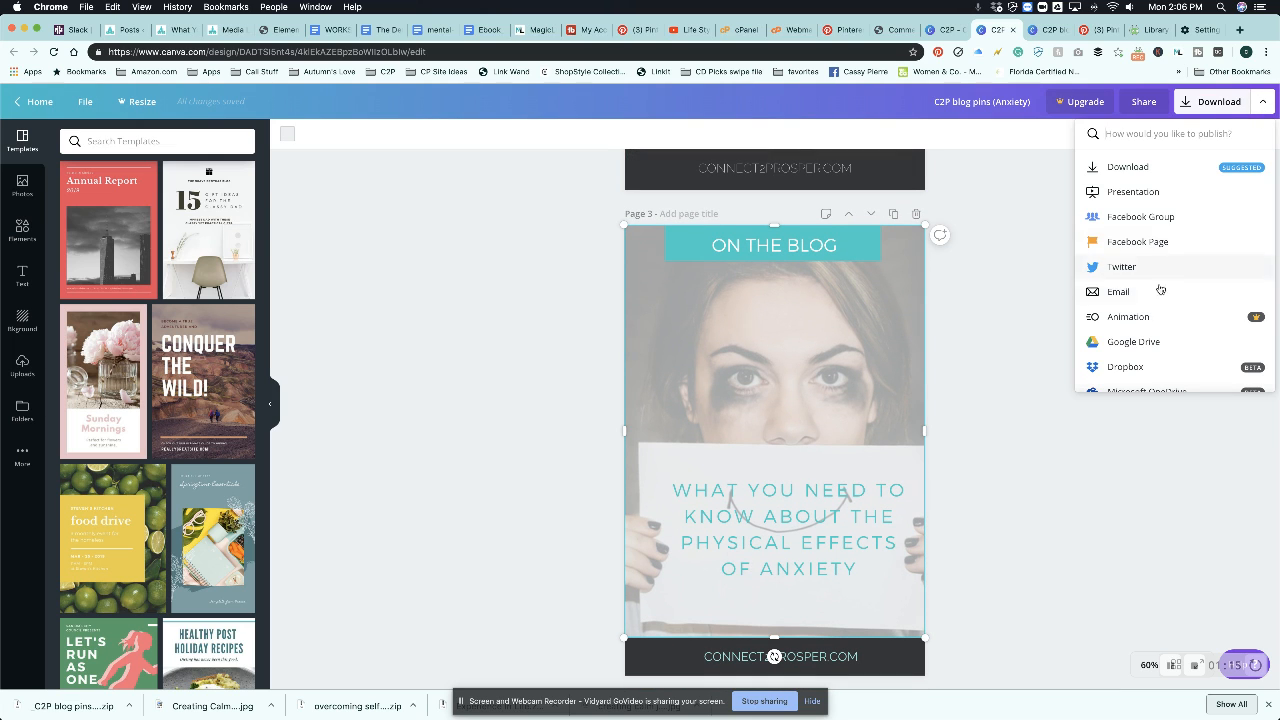
scroll(1140, 290, down, 2)
click(1133, 236)
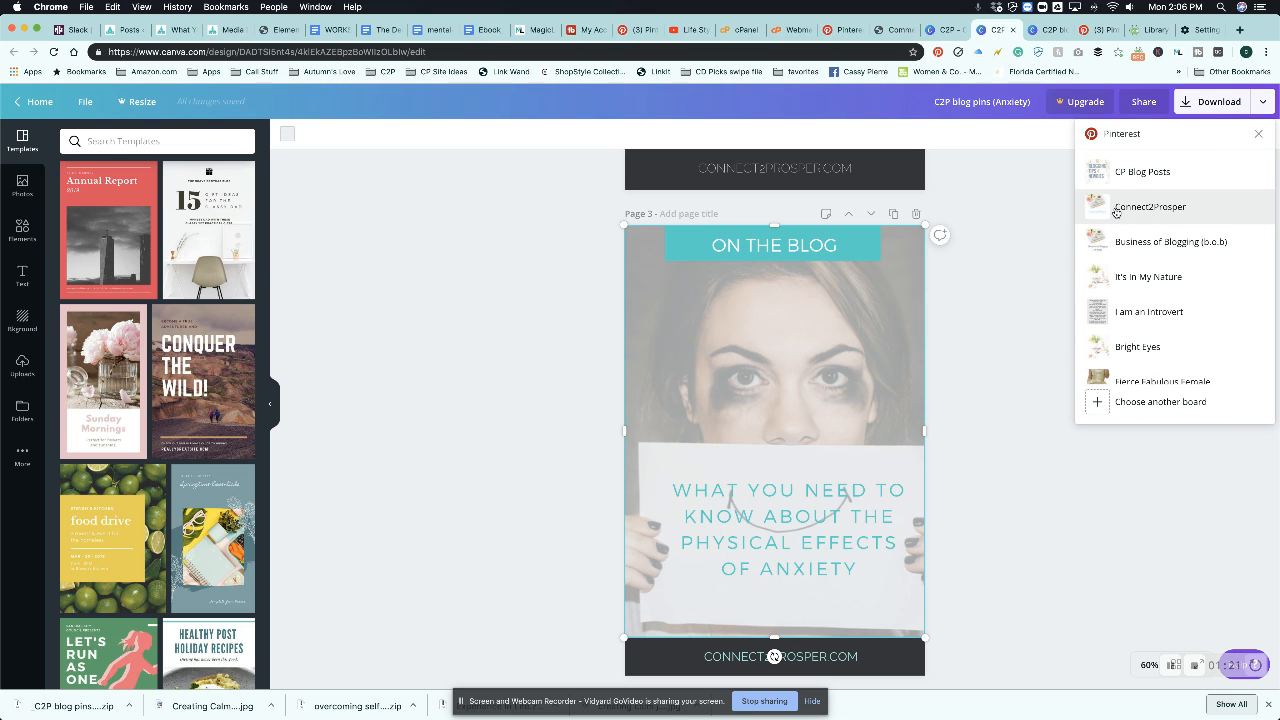
click(1116, 209)
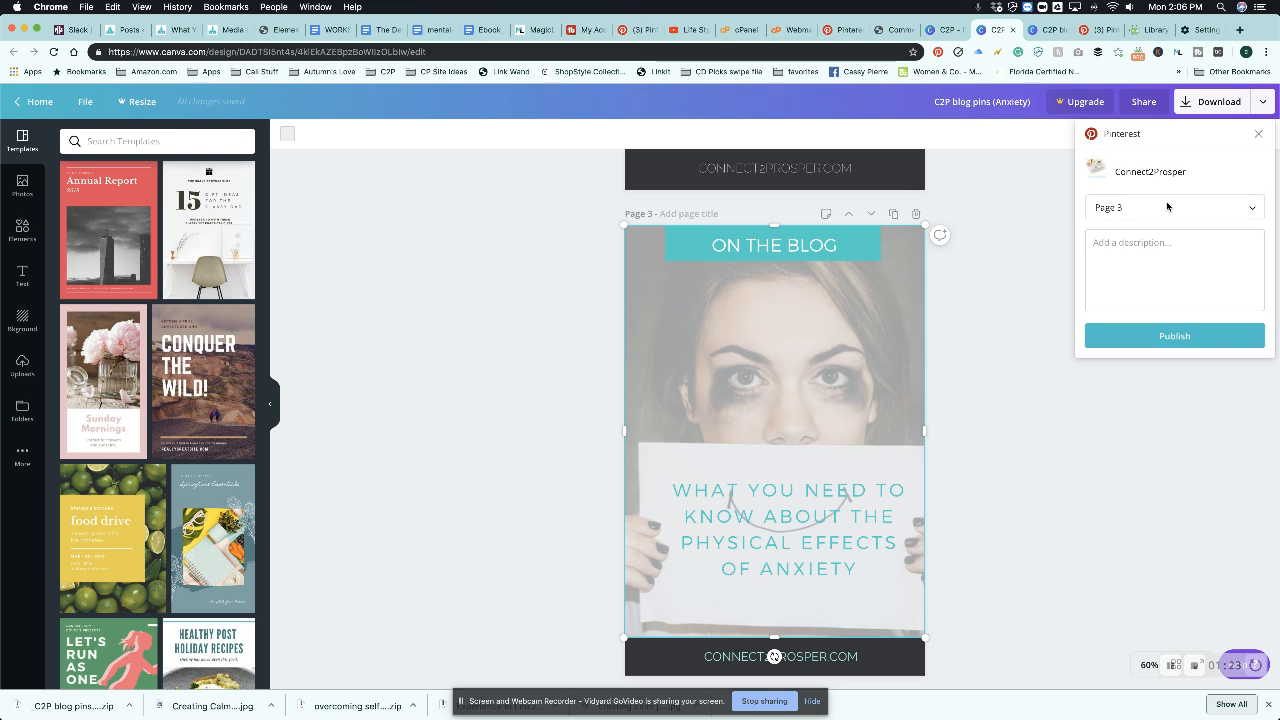
click(1121, 250)
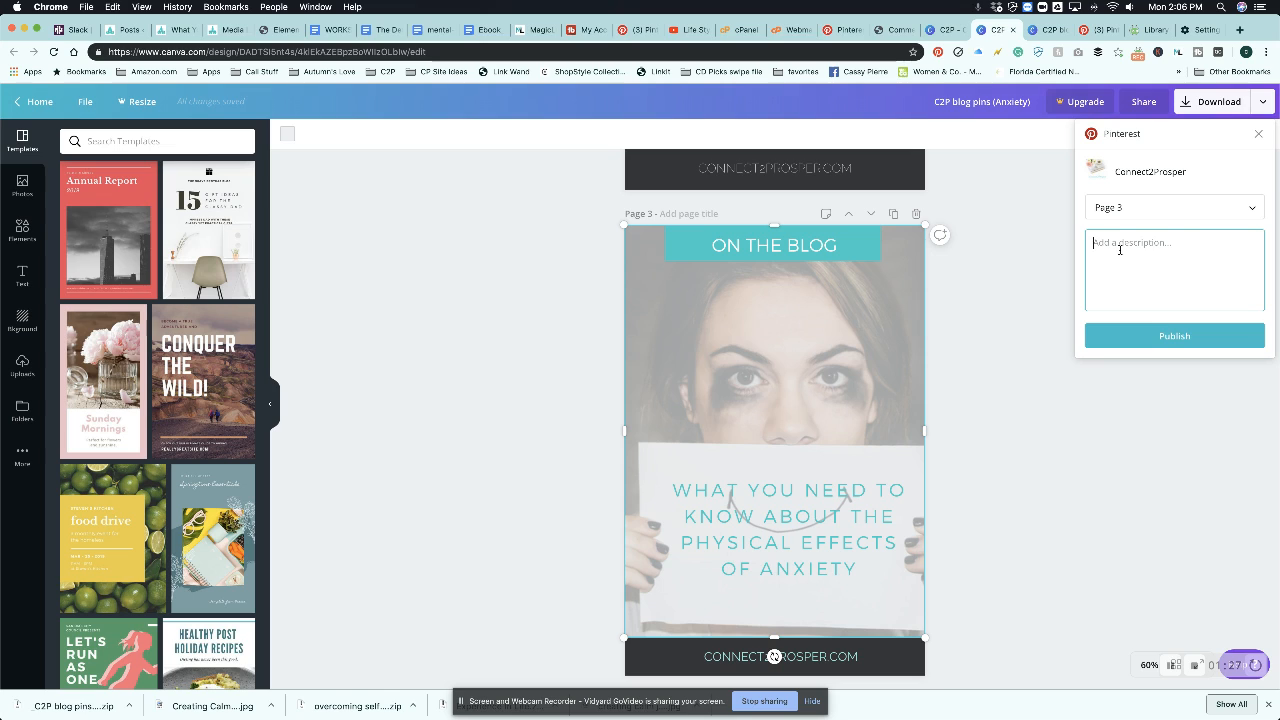
text(https://embed.vidyard.com/share/FrUe777UGaUcgJimyuyvW7)
drag(1190, 256, 1090, 243)
key(BackSpace)
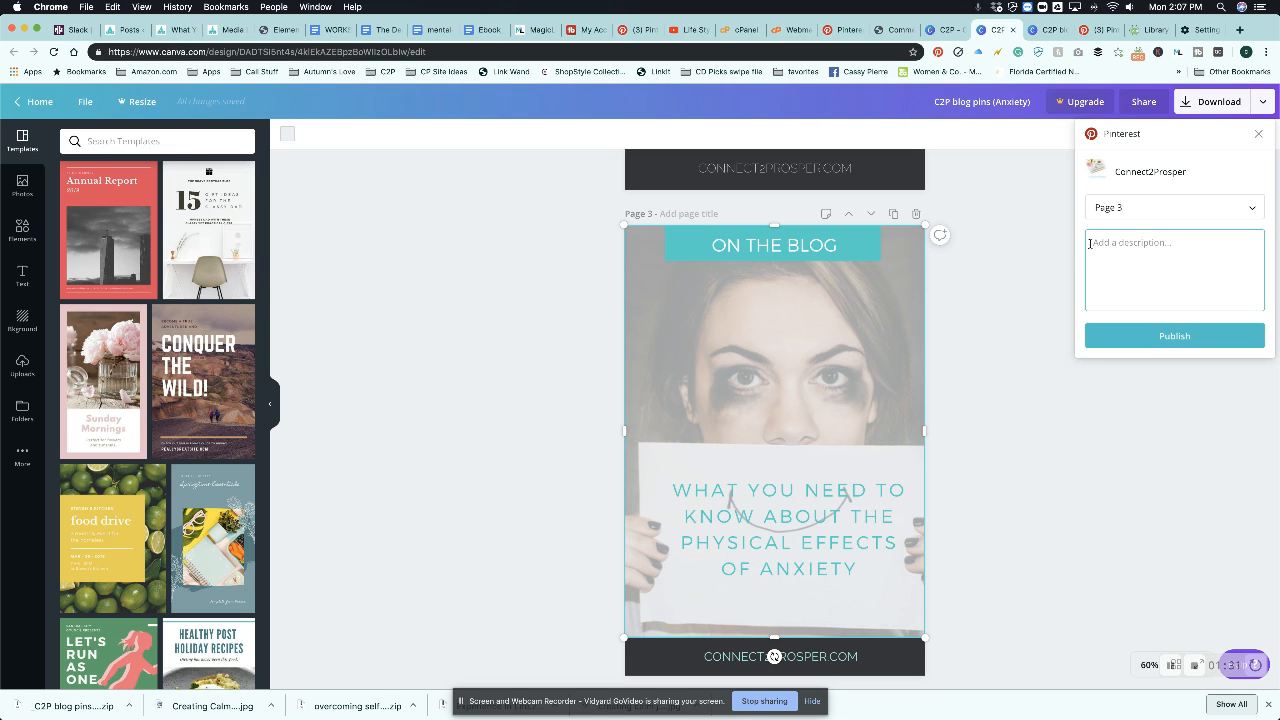
Step: Describe the pin as "How anxiety can effect your body." and publish page 3 to the Connect2Prosper board
text(How)
text( anx)
text(iety)
text( v)
text(can)
text( effect yo)
text(ur)
text( body.)
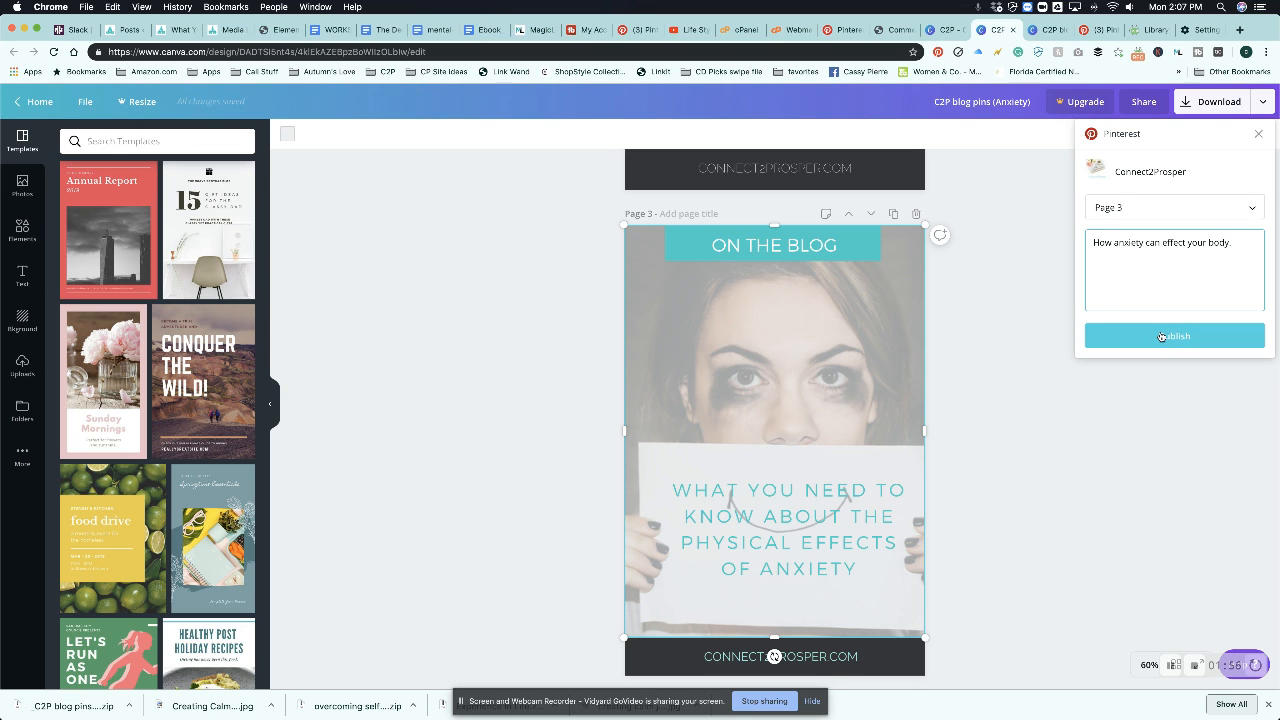
click(1161, 337)
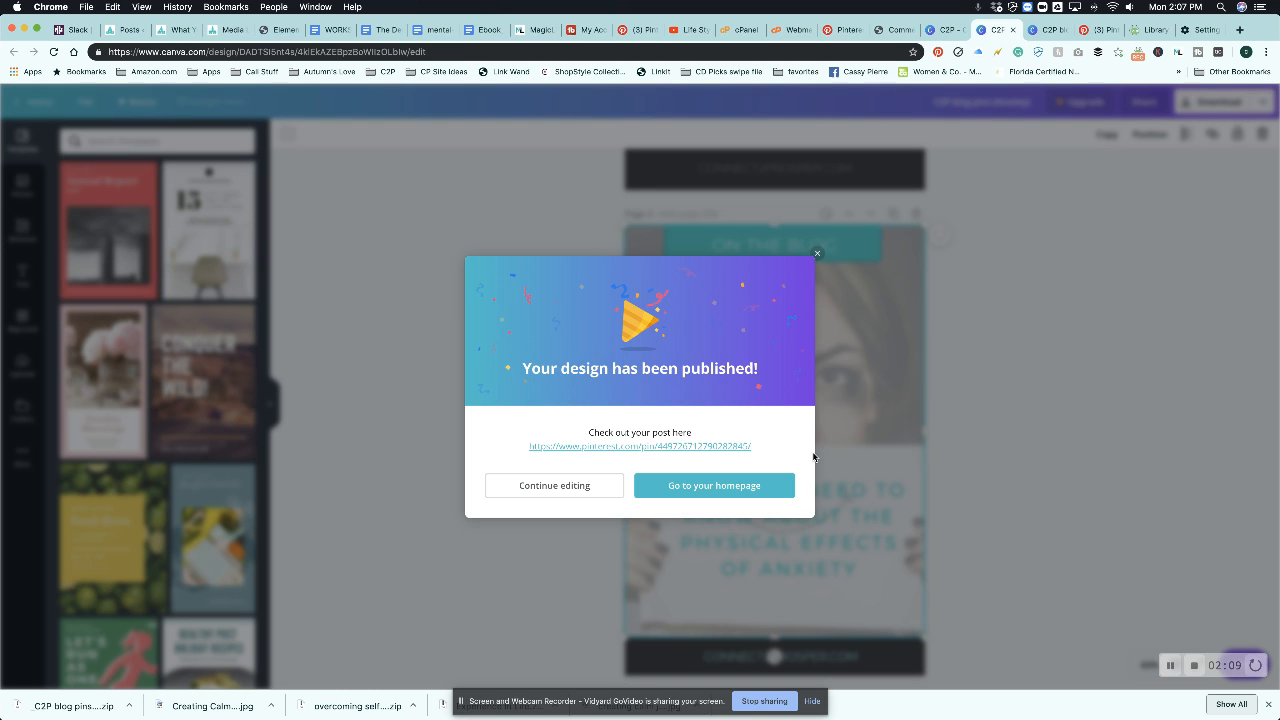
Step: Open the published post on Pinterest and start creating a new pin there
click(644, 453)
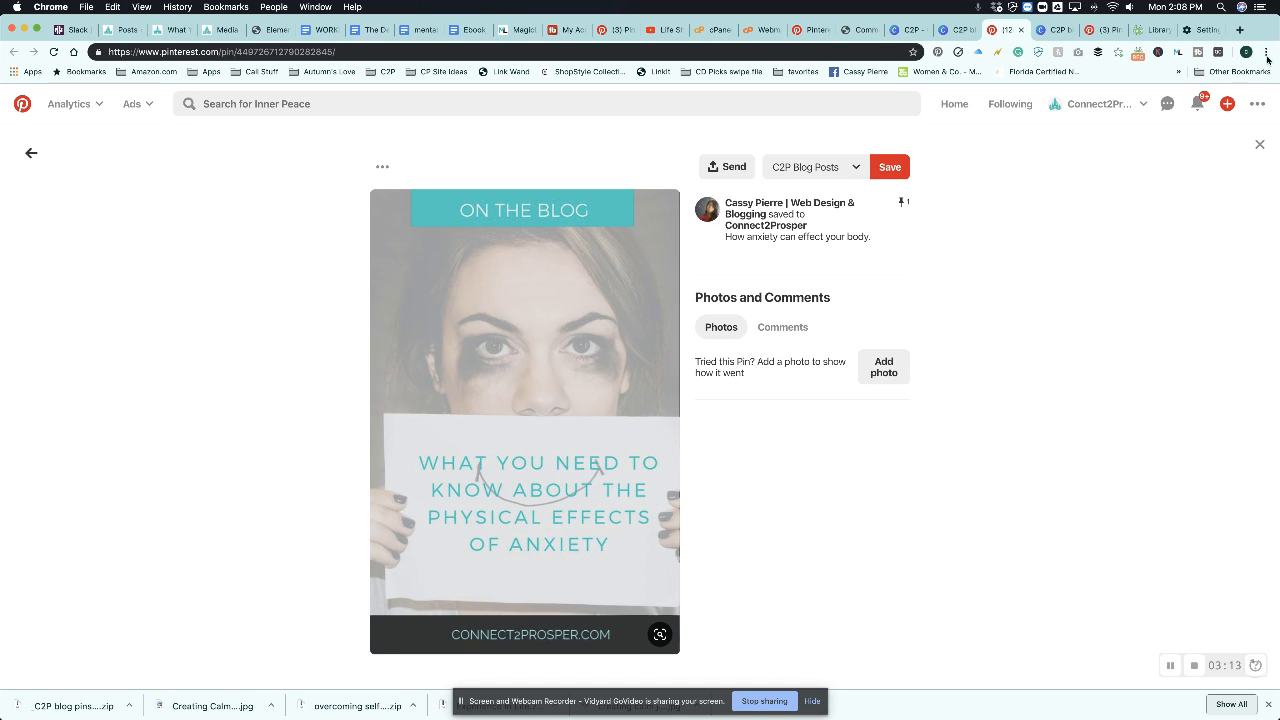
click(1228, 105)
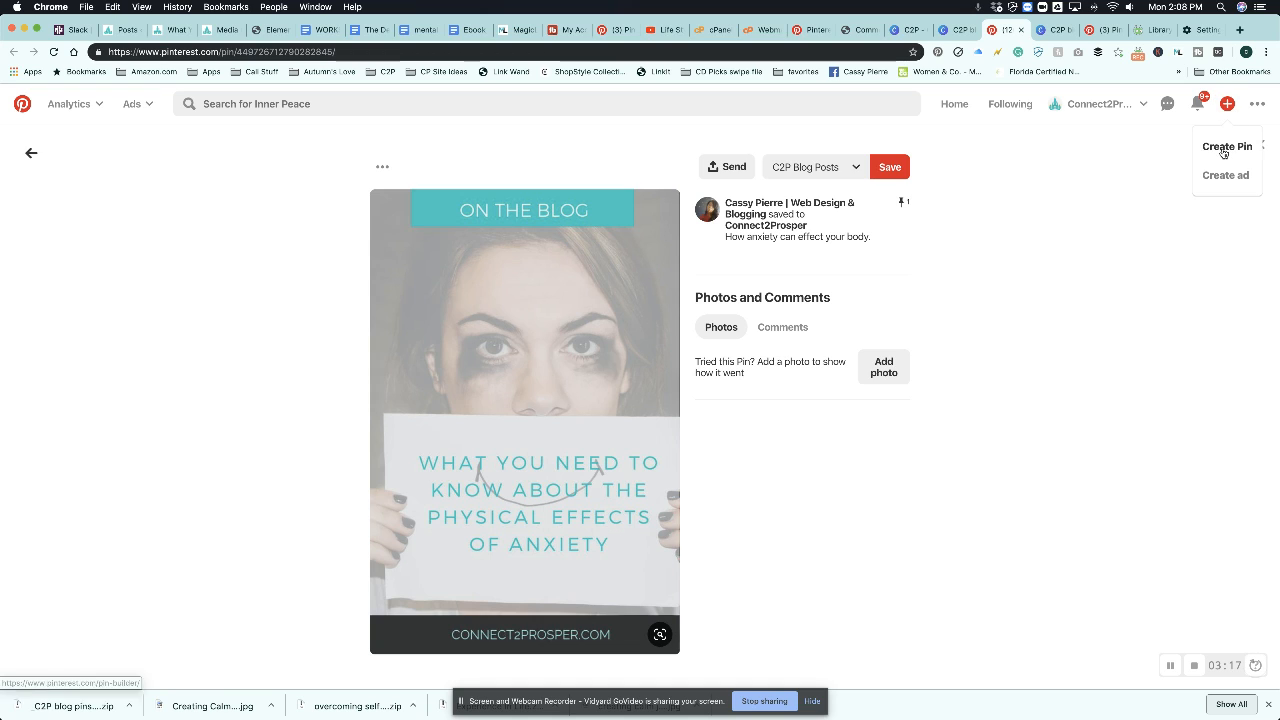
click(1222, 150)
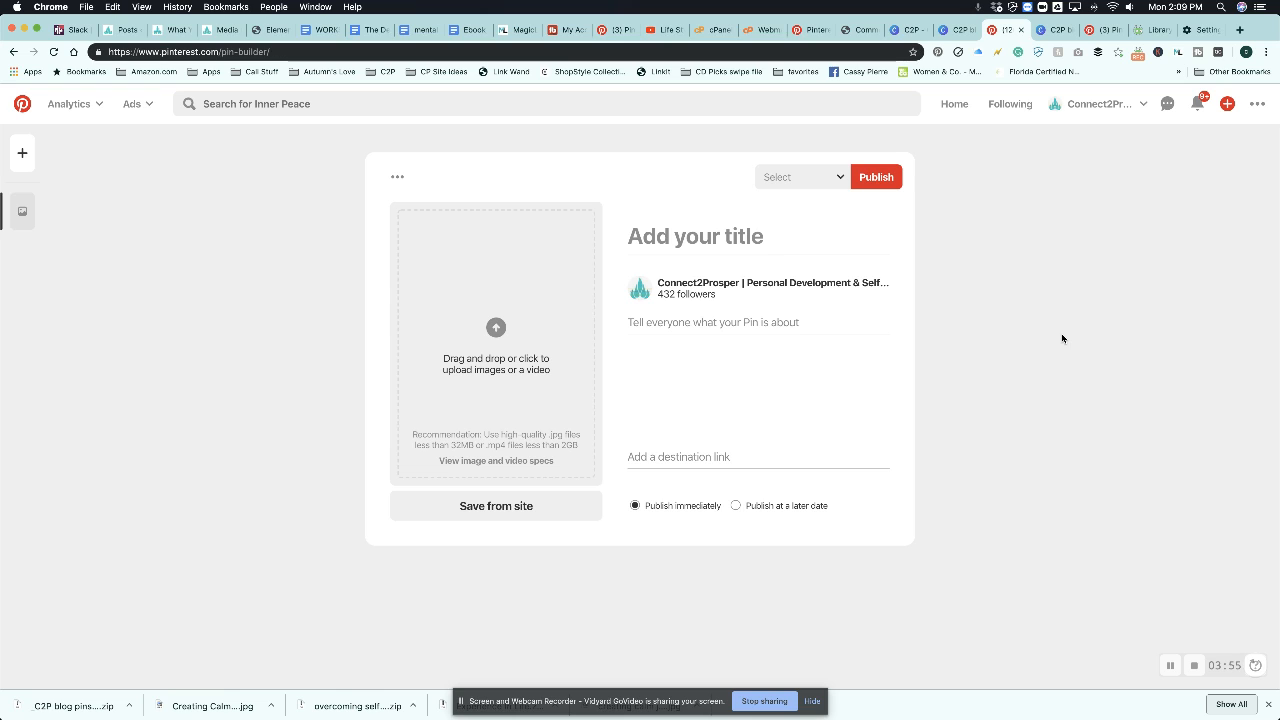
Step: Upload 4.jpg from the "C2P blog pins (Anxiety)" folder as the new pin's image
click(497, 330)
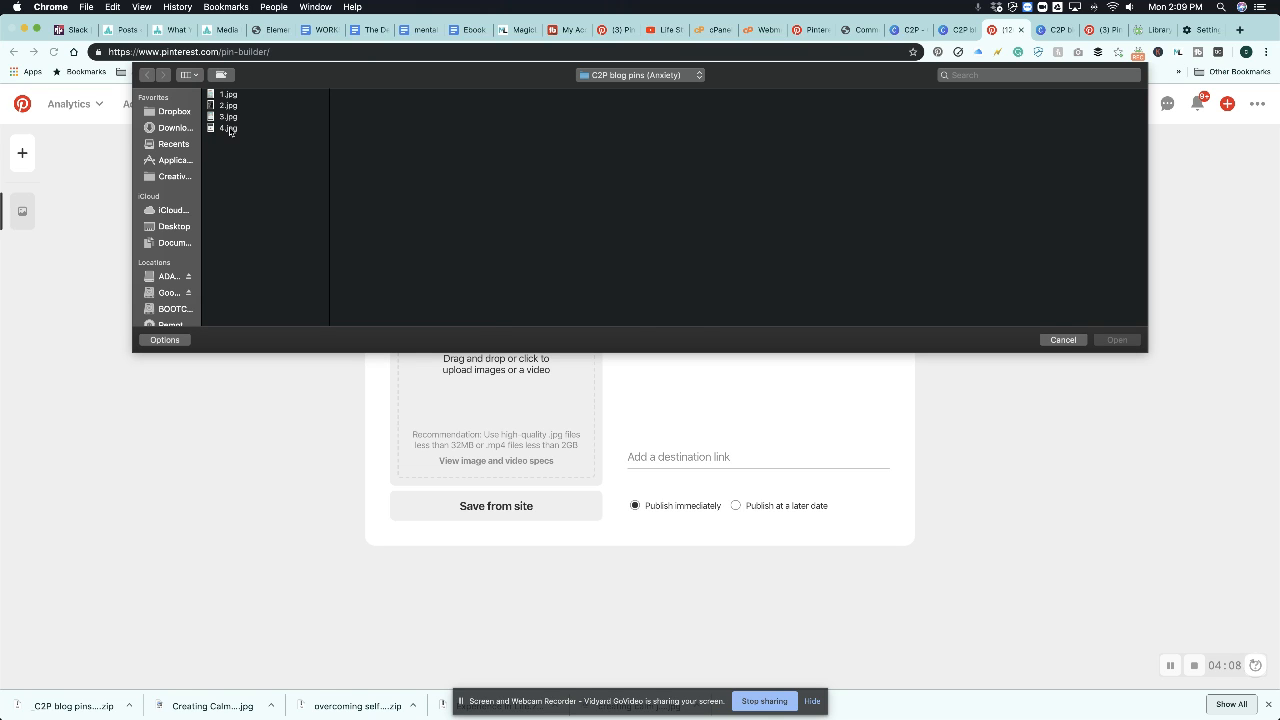
click(228, 128)
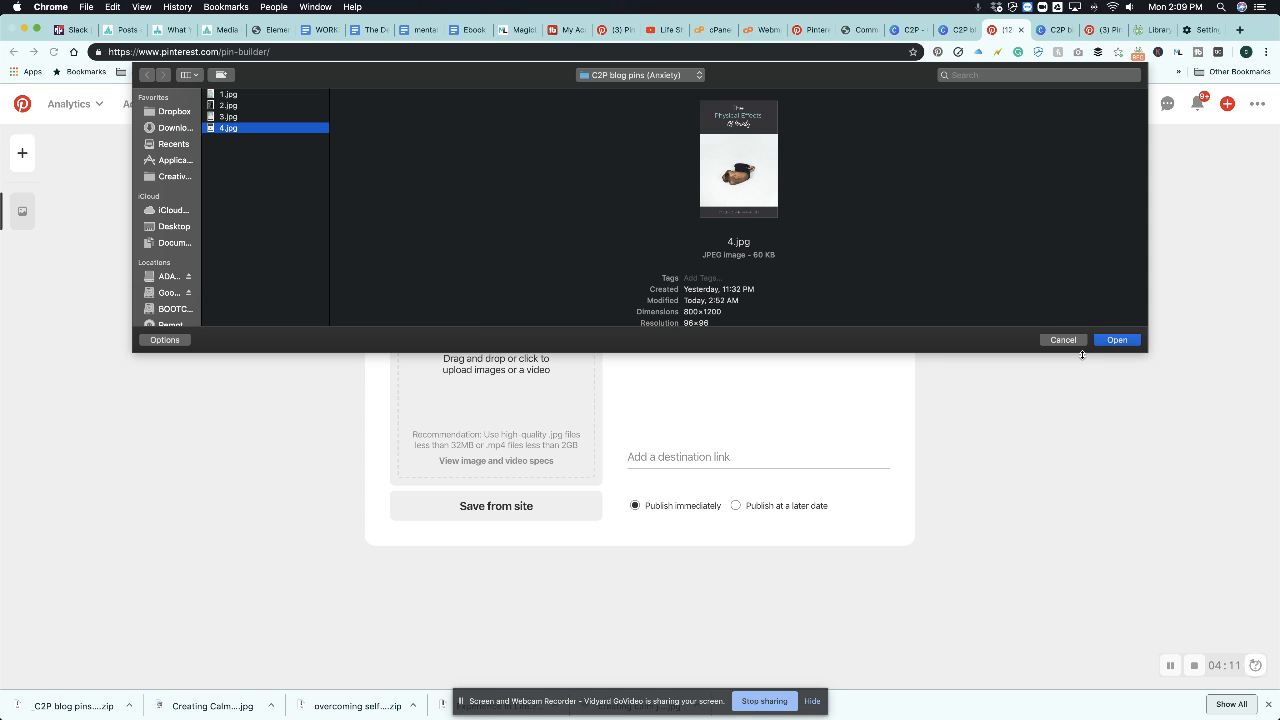
click(1121, 340)
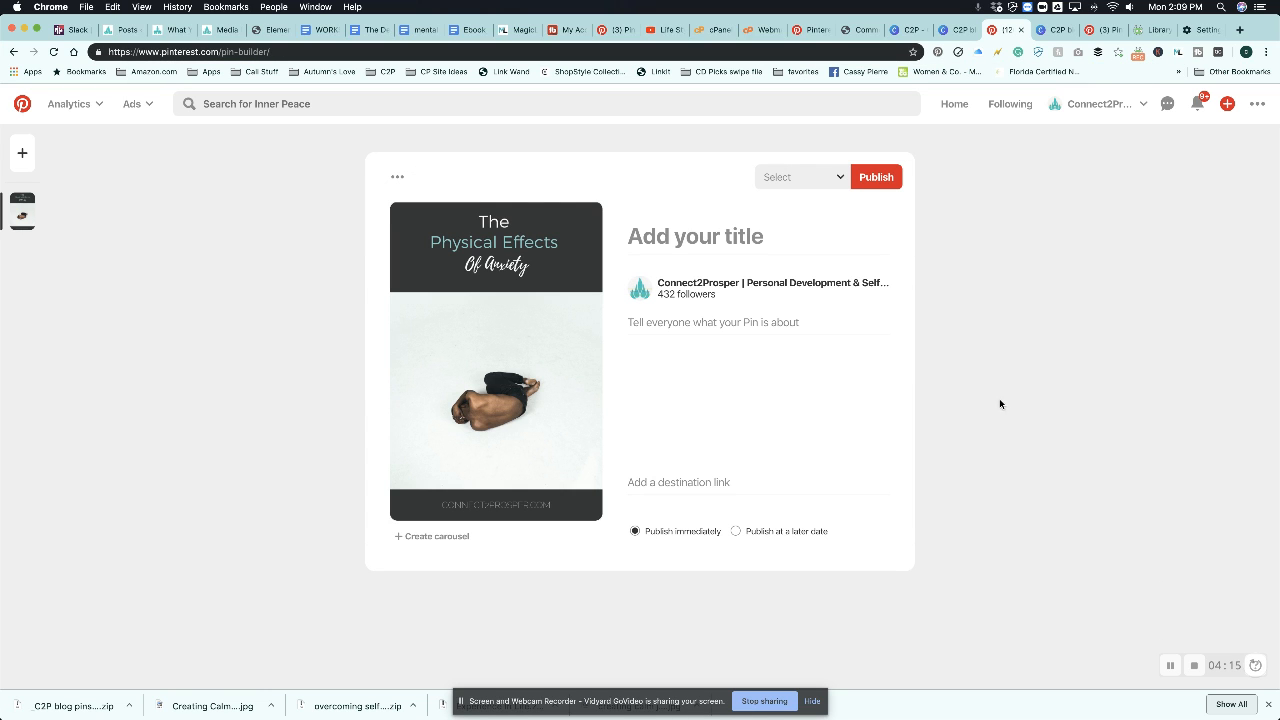
Step: Title the new pin "The Physical Effects Of Anxiety"
click(667, 235)
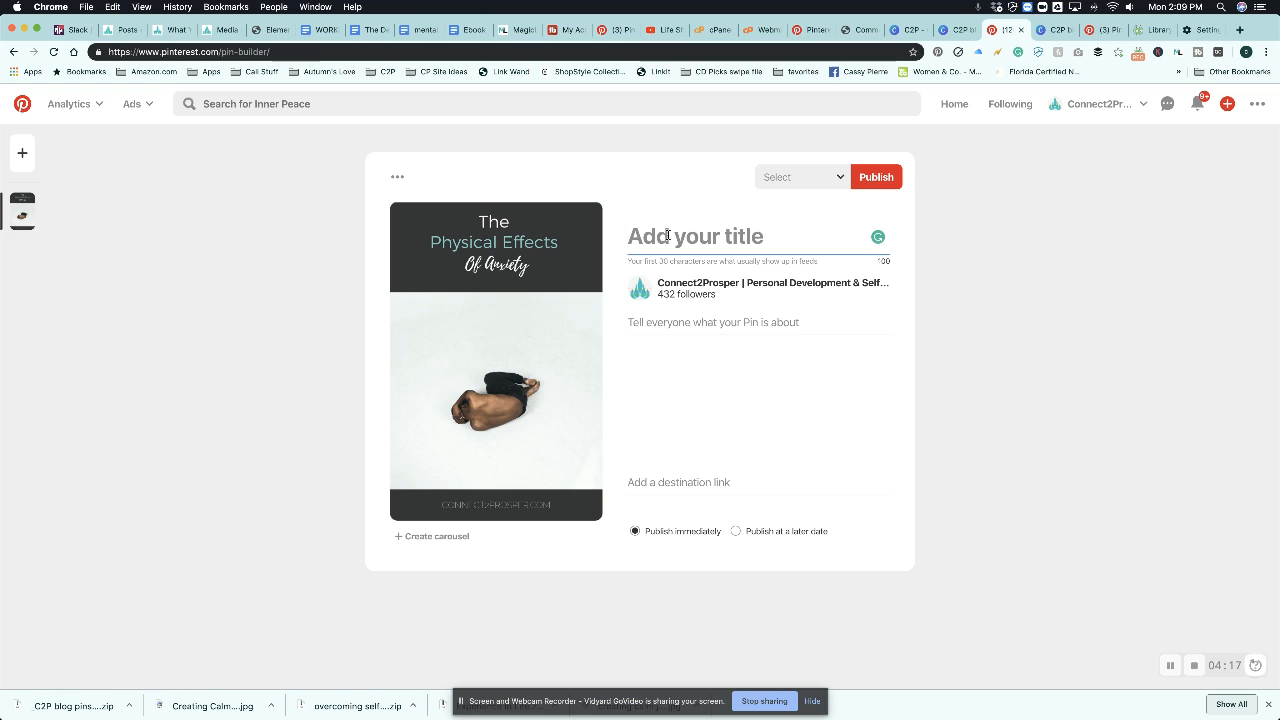
text(T)
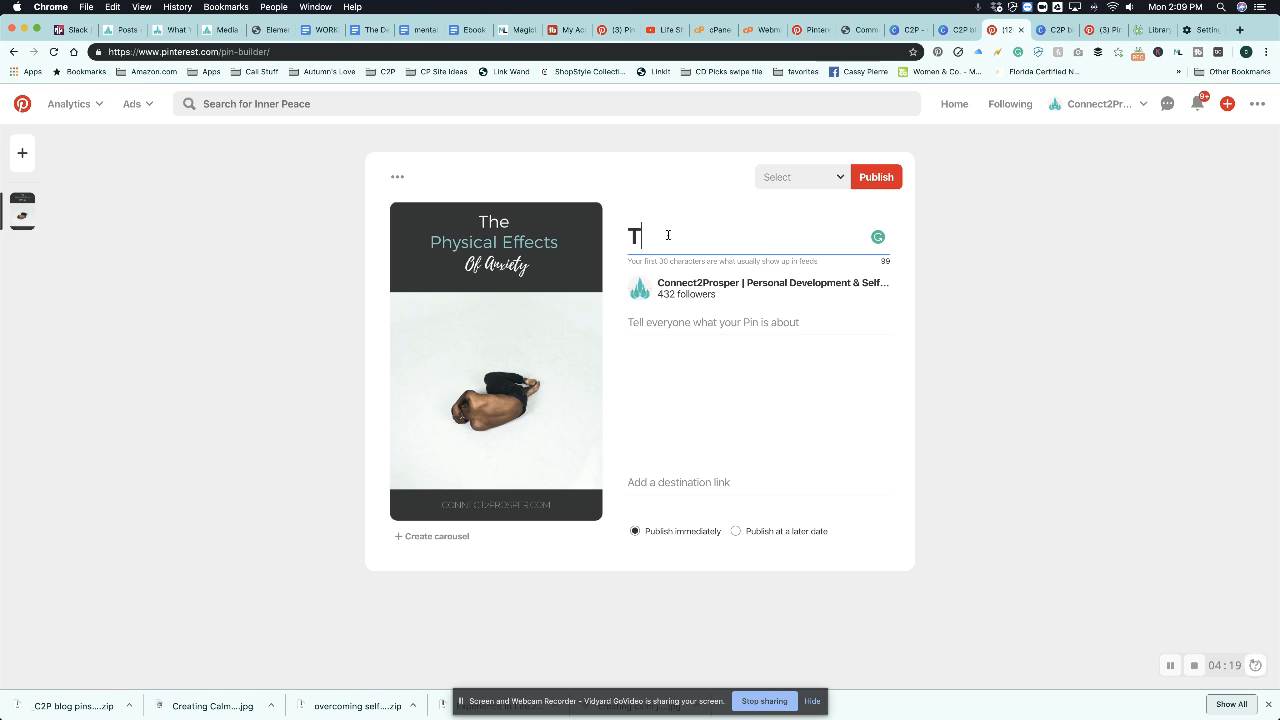
text(he Physical Effe)
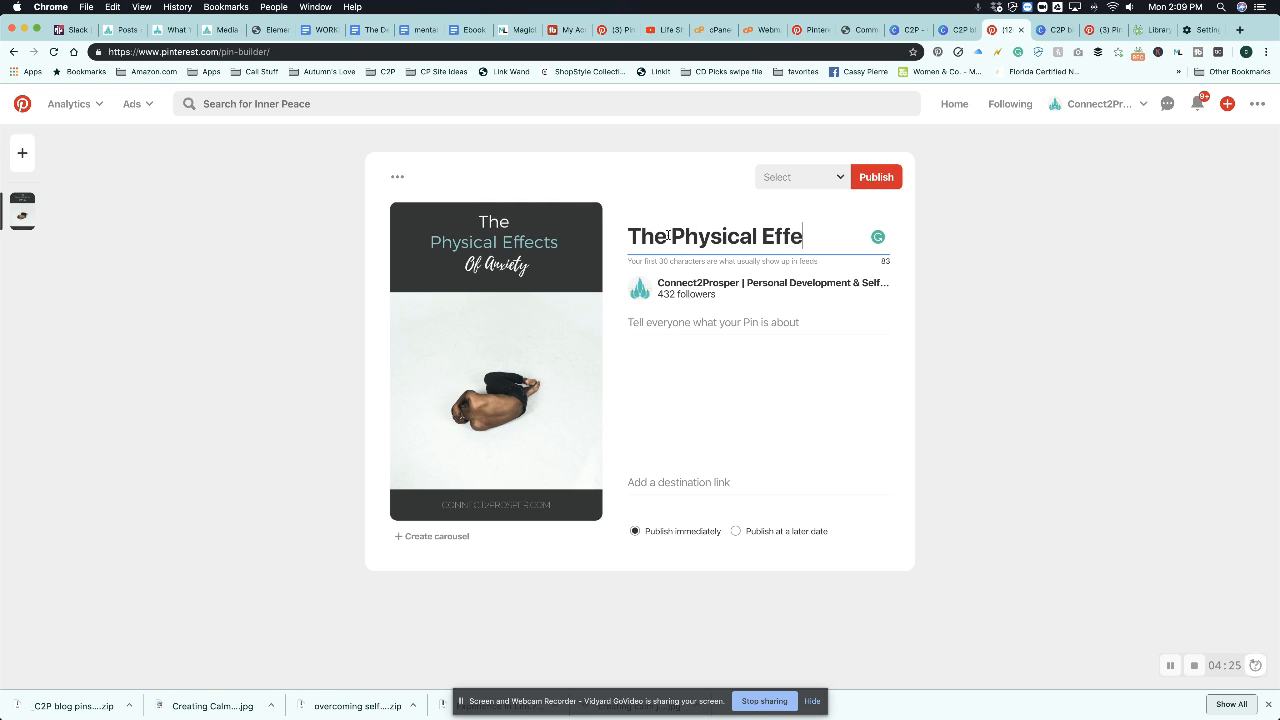
text(cts O)
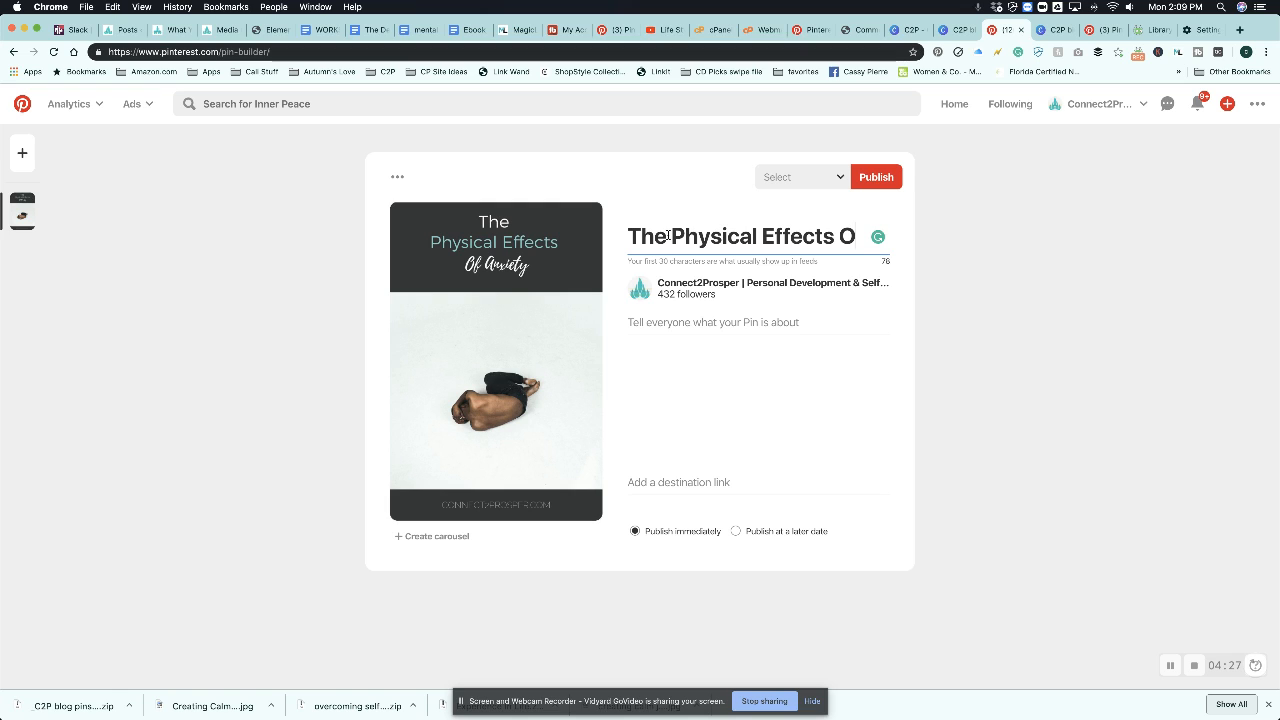
text(f Anxiety)
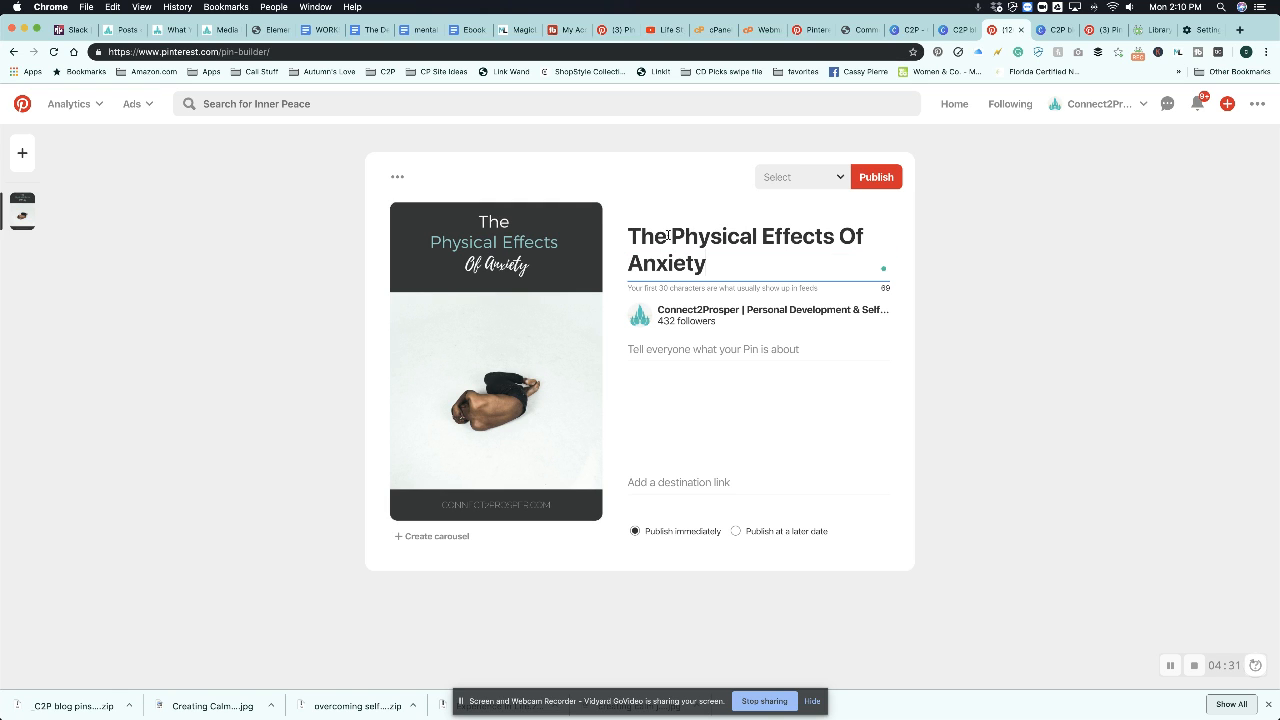
Step: Describe the pin as "Anxiety can cause wreak havoc on our bodies not just our minds." and set its destination link to connect2prosper.com
click(686, 349)
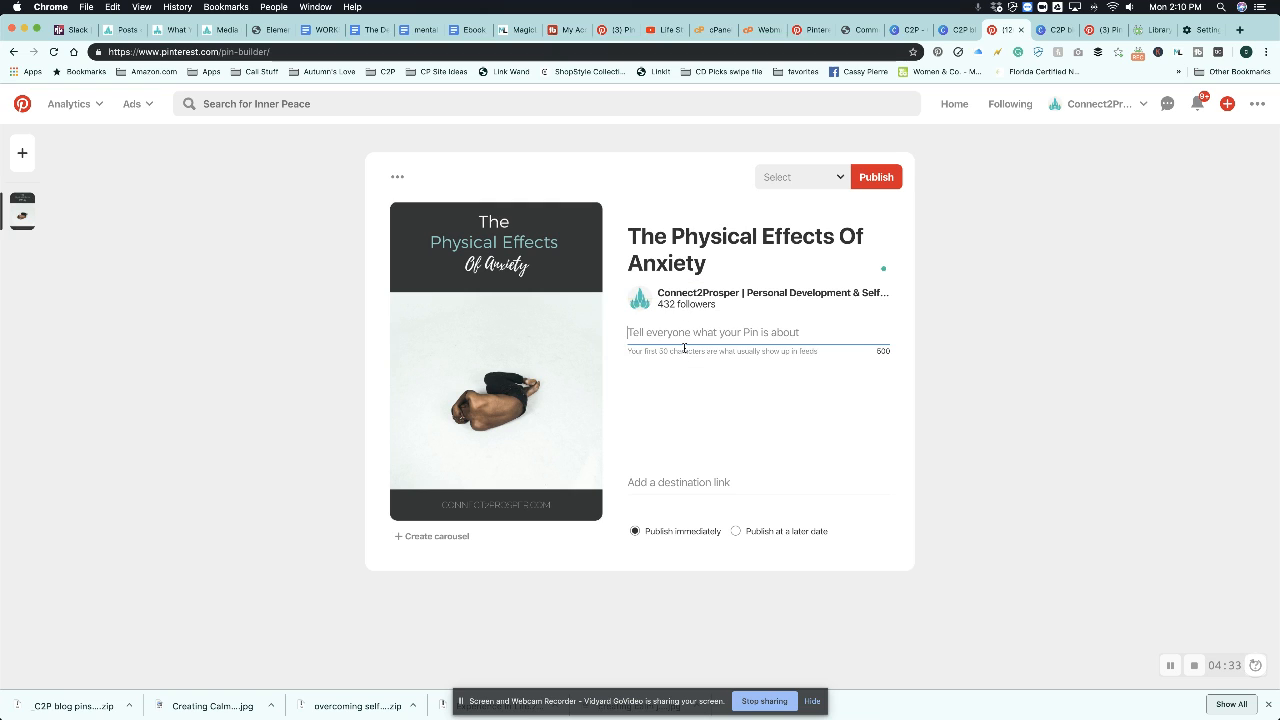
text(Anxiety)
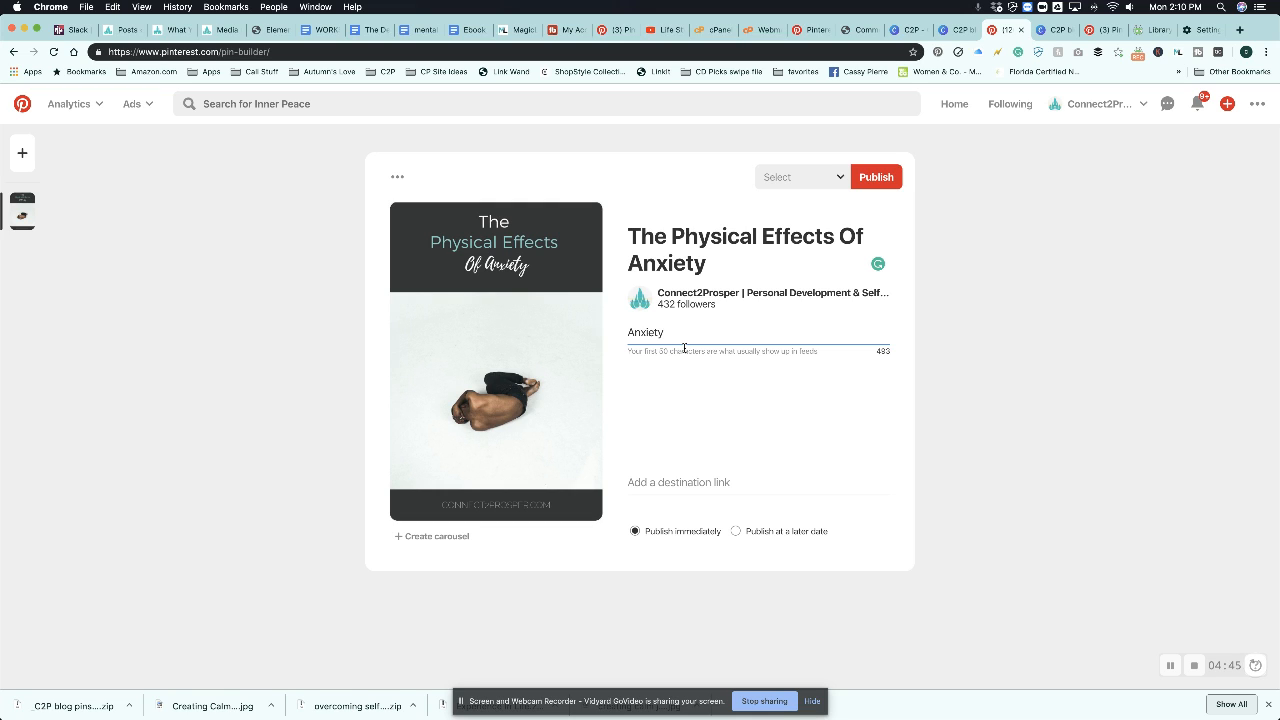
text(can c)
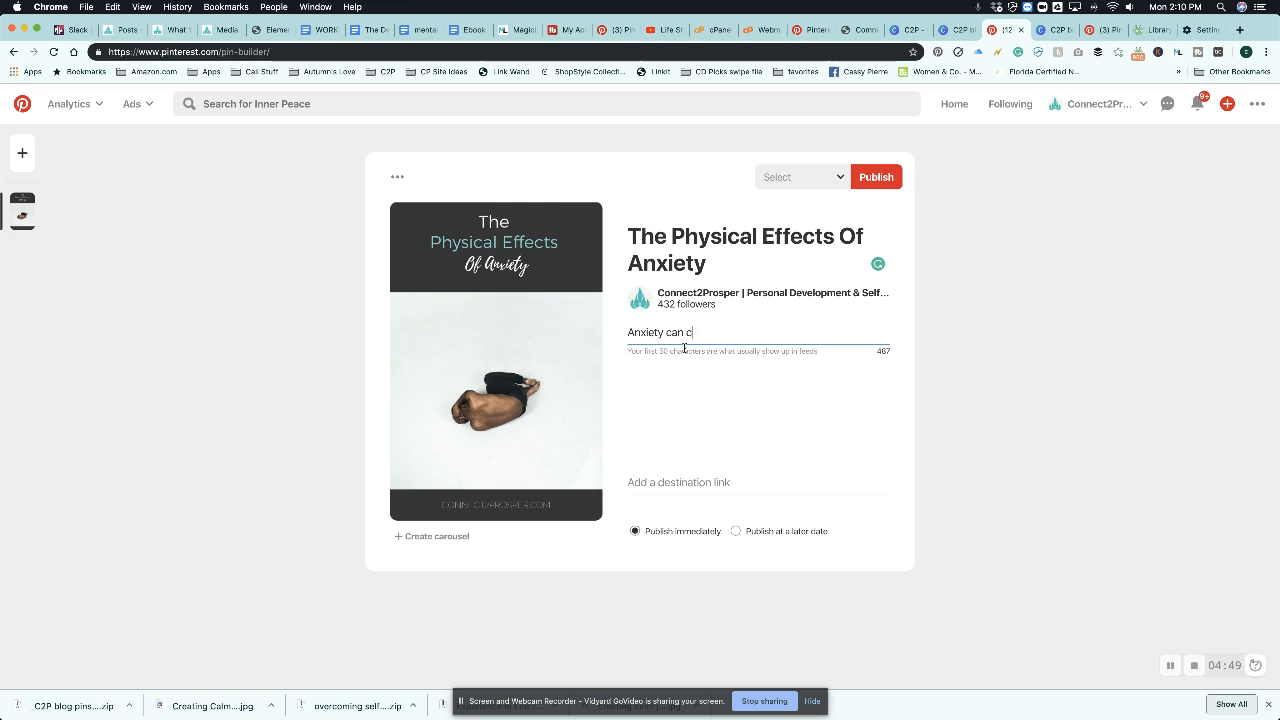
text(ause wre)
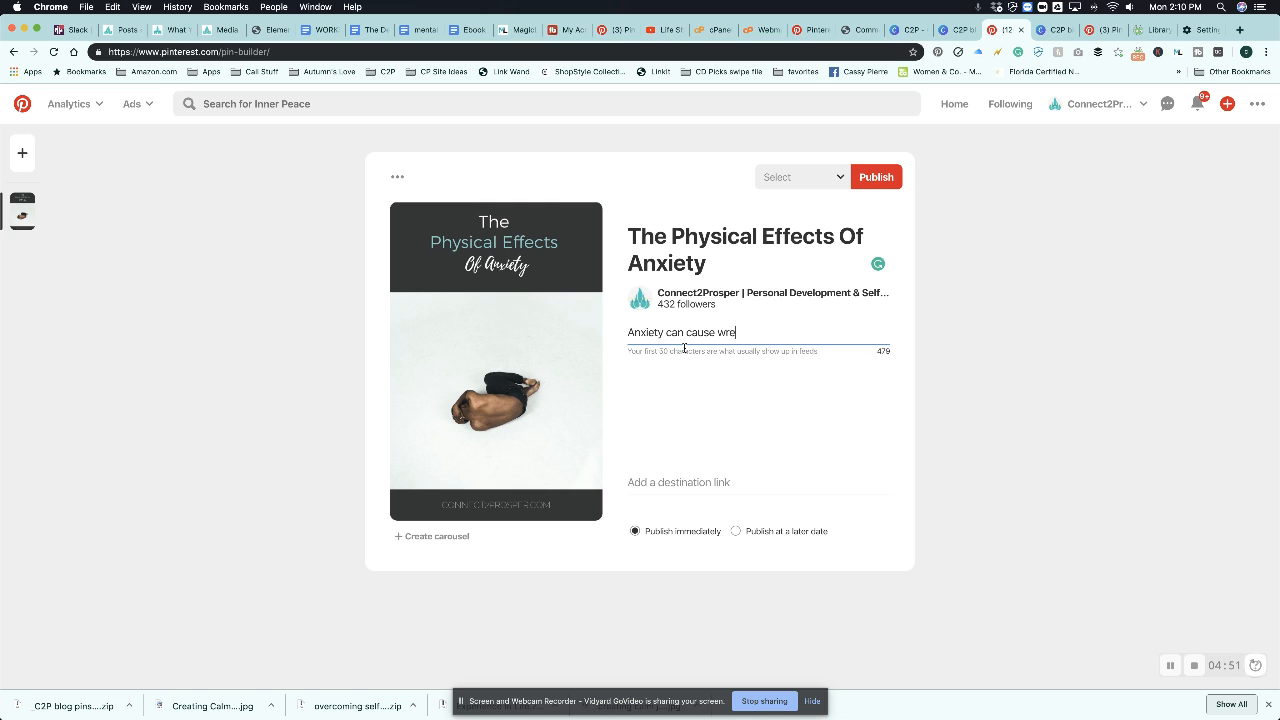
text(ak havoc on our bo)
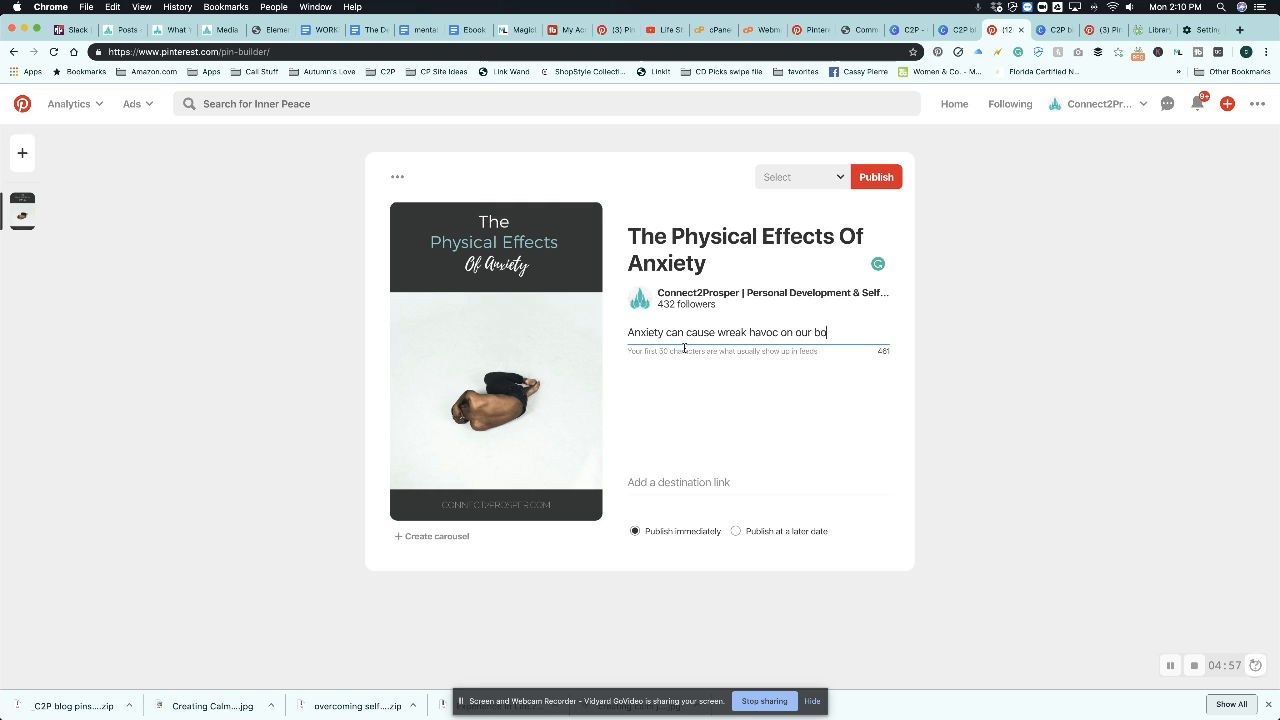
text(dies not just ou)
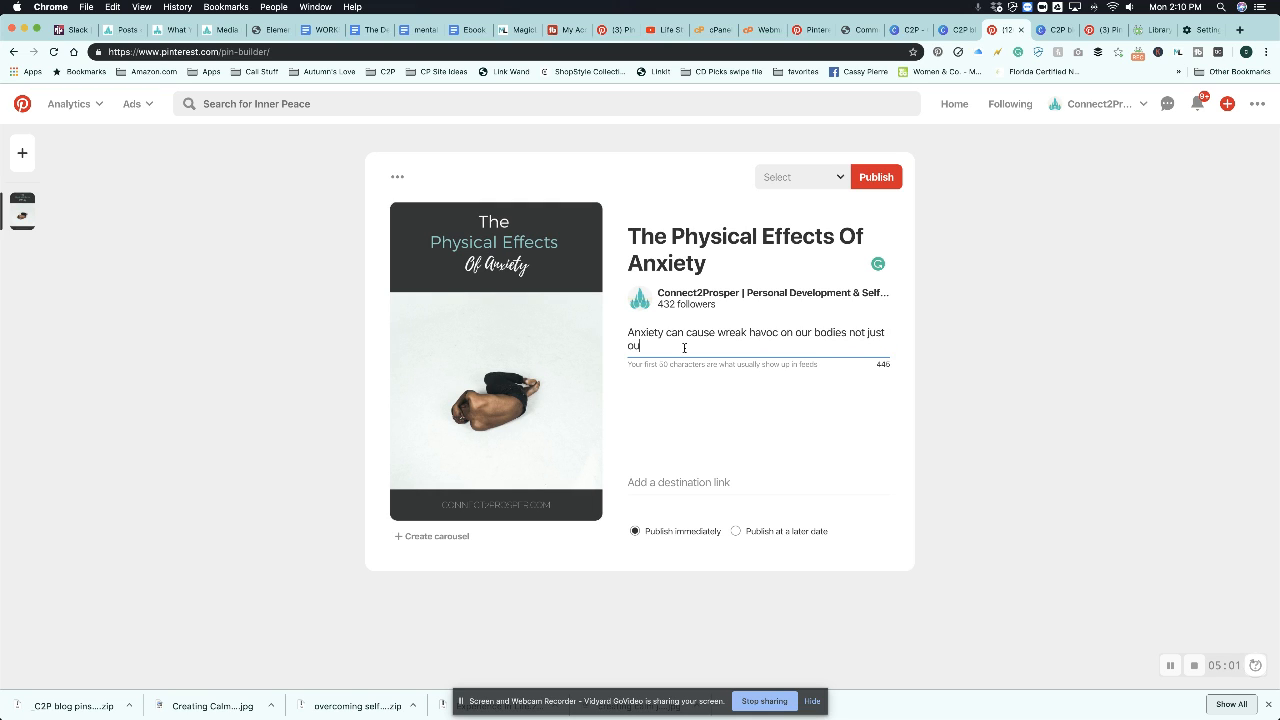
text(r minds.)
click(710, 480)
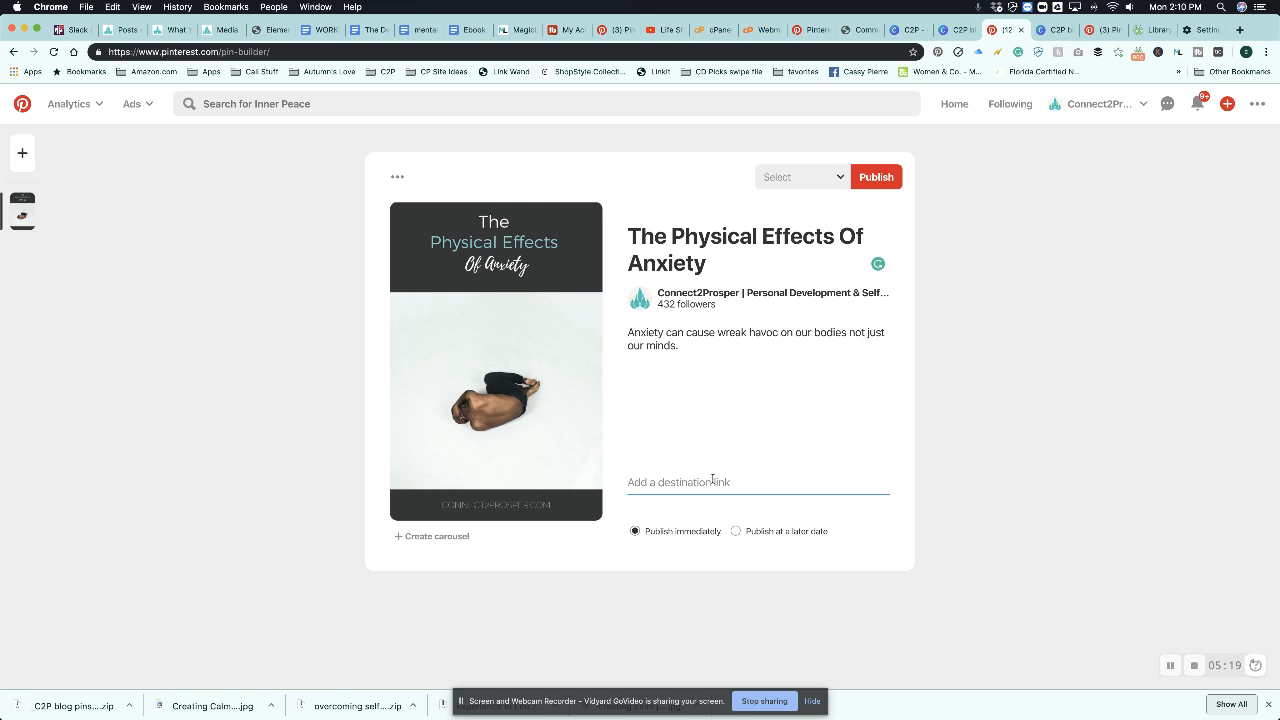
text(connect2prosper.com)
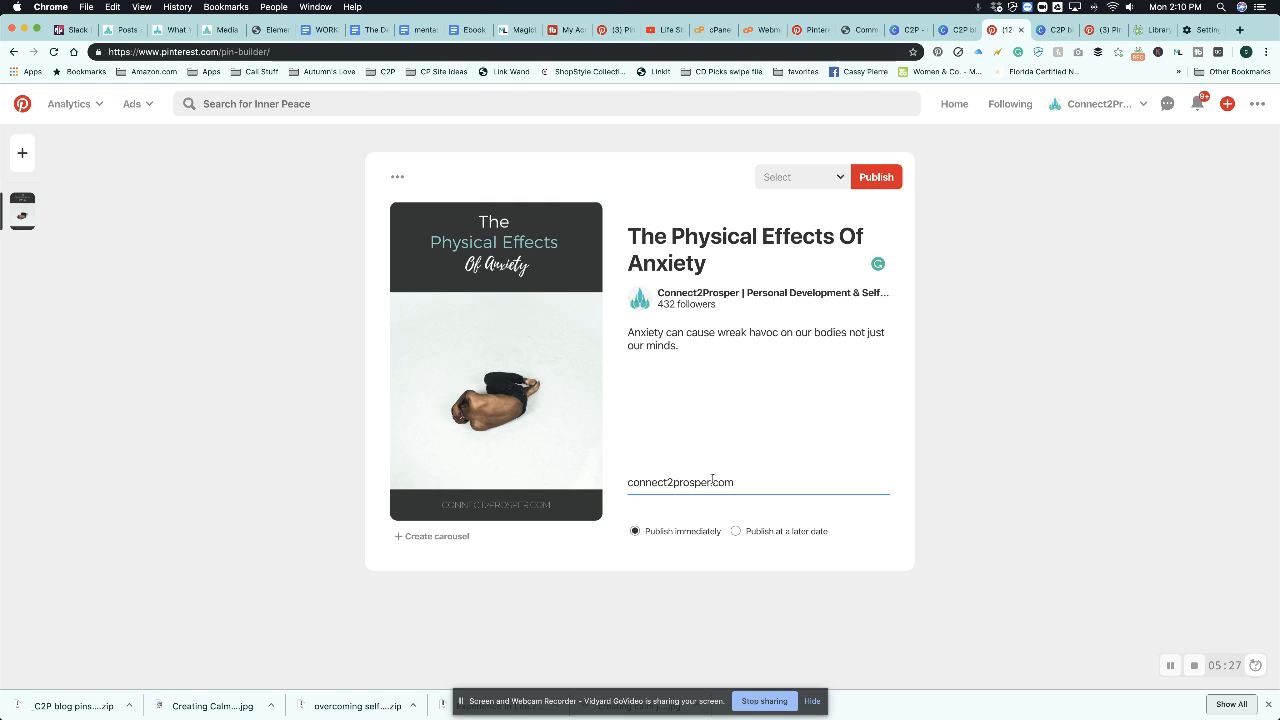
Step: Schedule the pin to publish at a later date, on 08/15/2019 at 10:30 AM
click(735, 532)
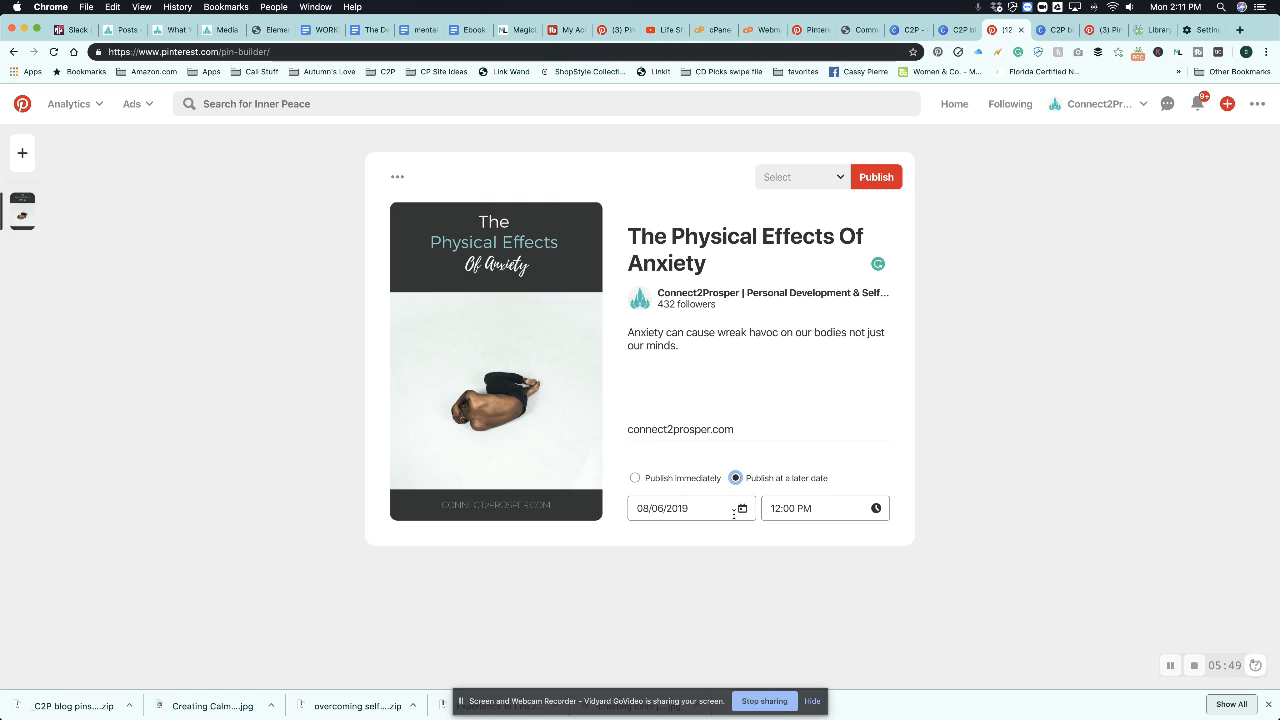
click(742, 509)
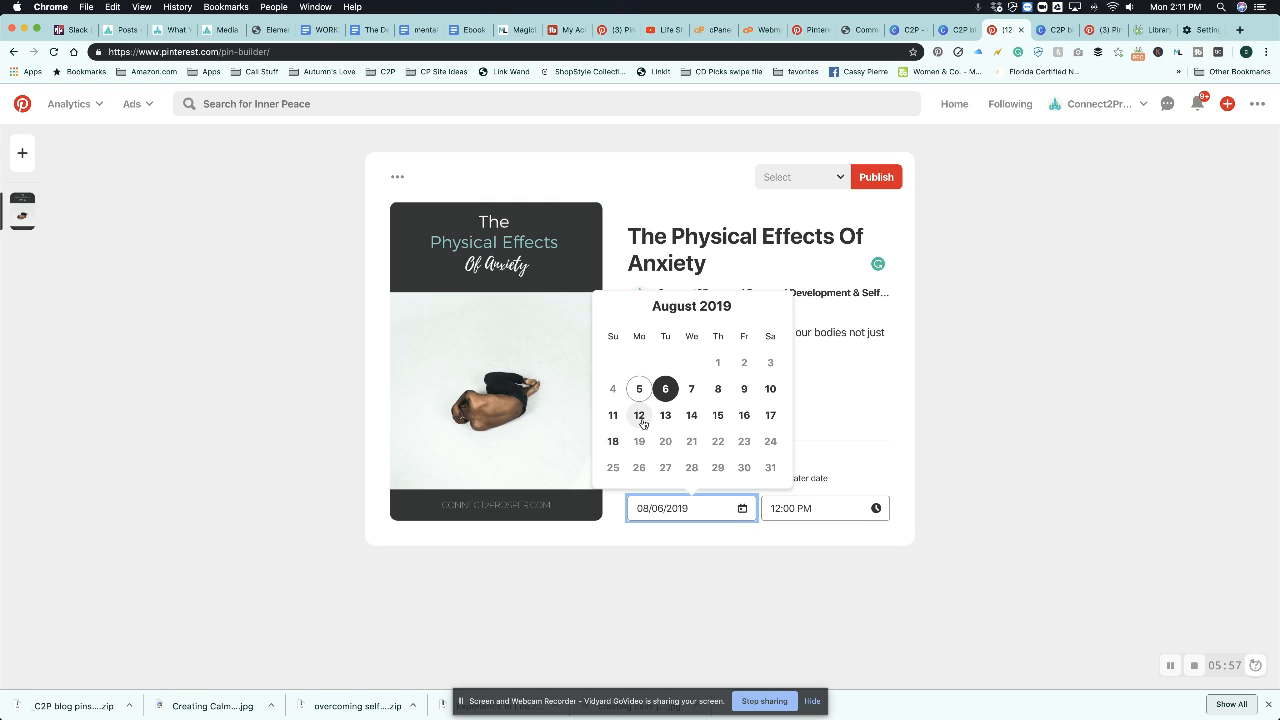
click(718, 415)
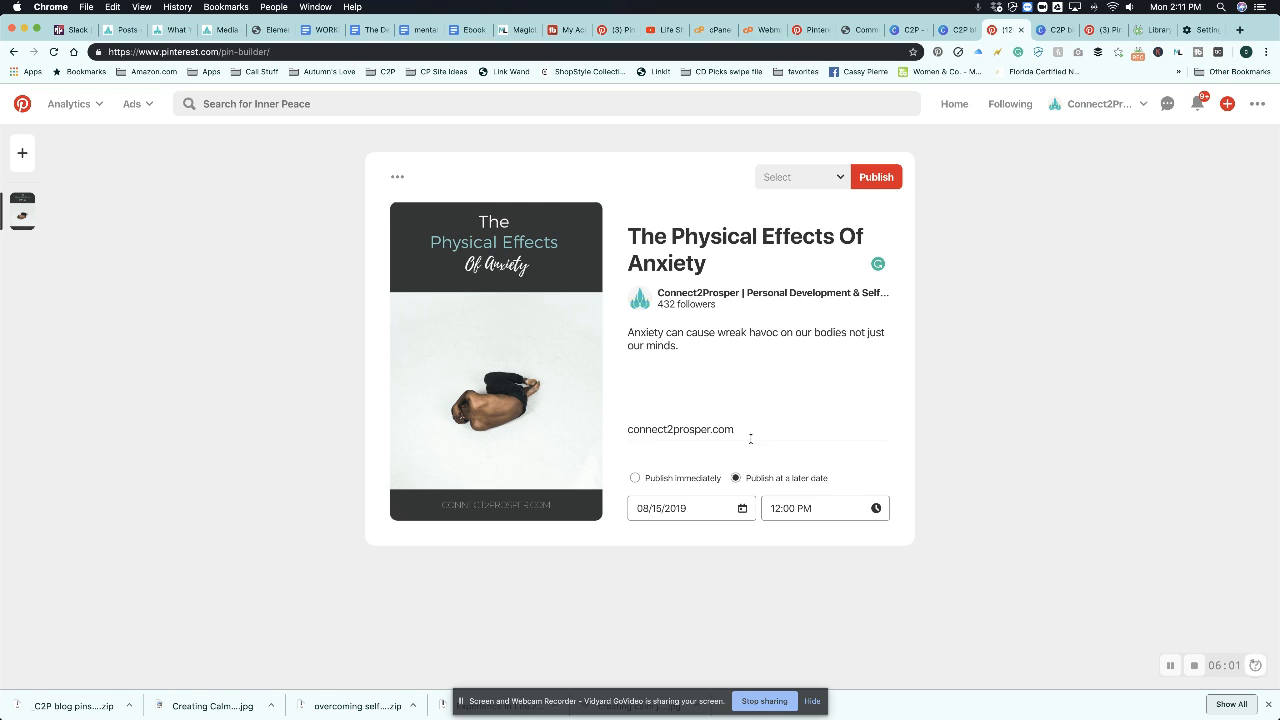
click(849, 510)
scroll(820, 463, down, 3)
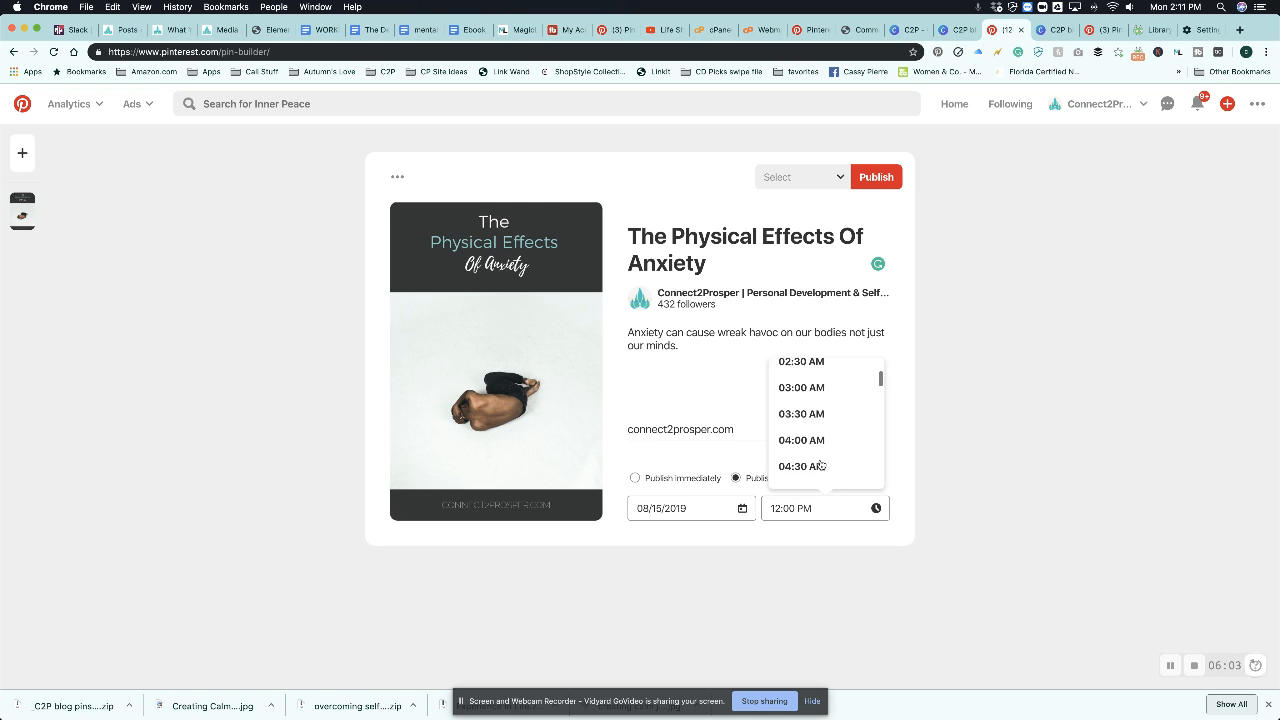
scroll(820, 464, down, 5)
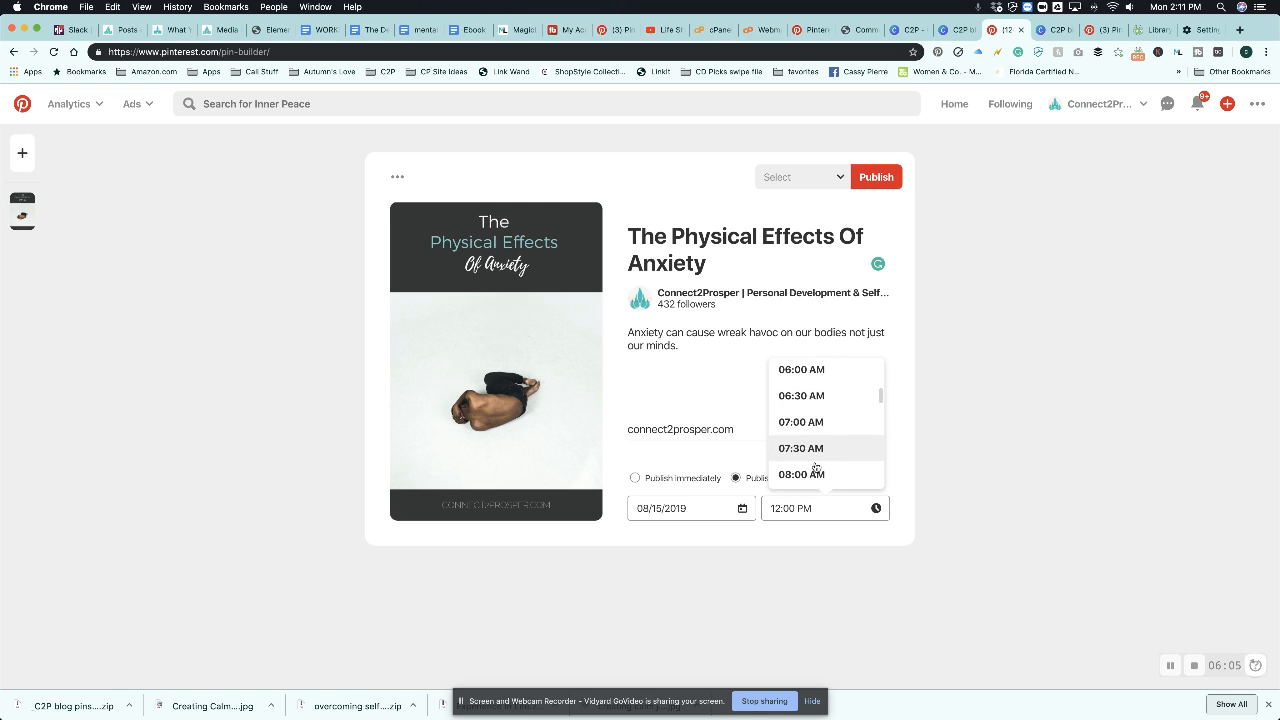
scroll(815, 466, down, 1)
click(816, 466)
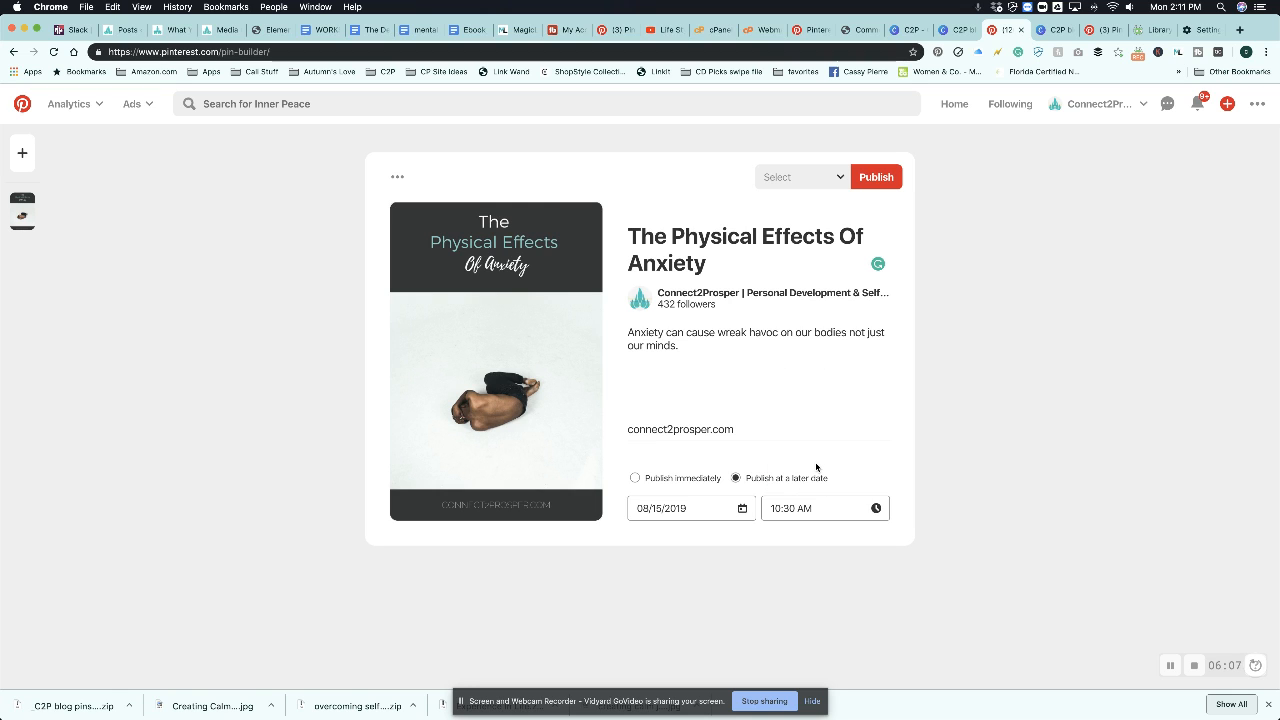
Step: Publish the scheduled pin to the C2P Blog Posts board and dismiss the confirmation
click(840, 184)
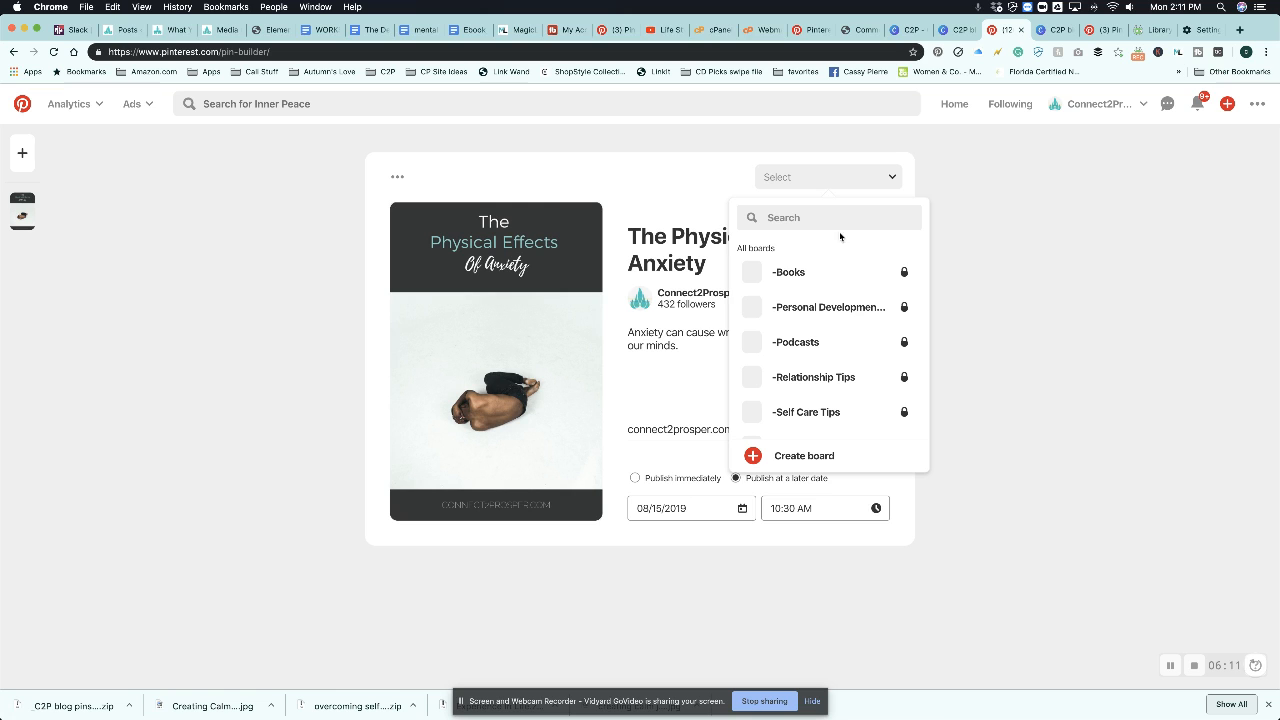
scroll(806, 374, down, 5)
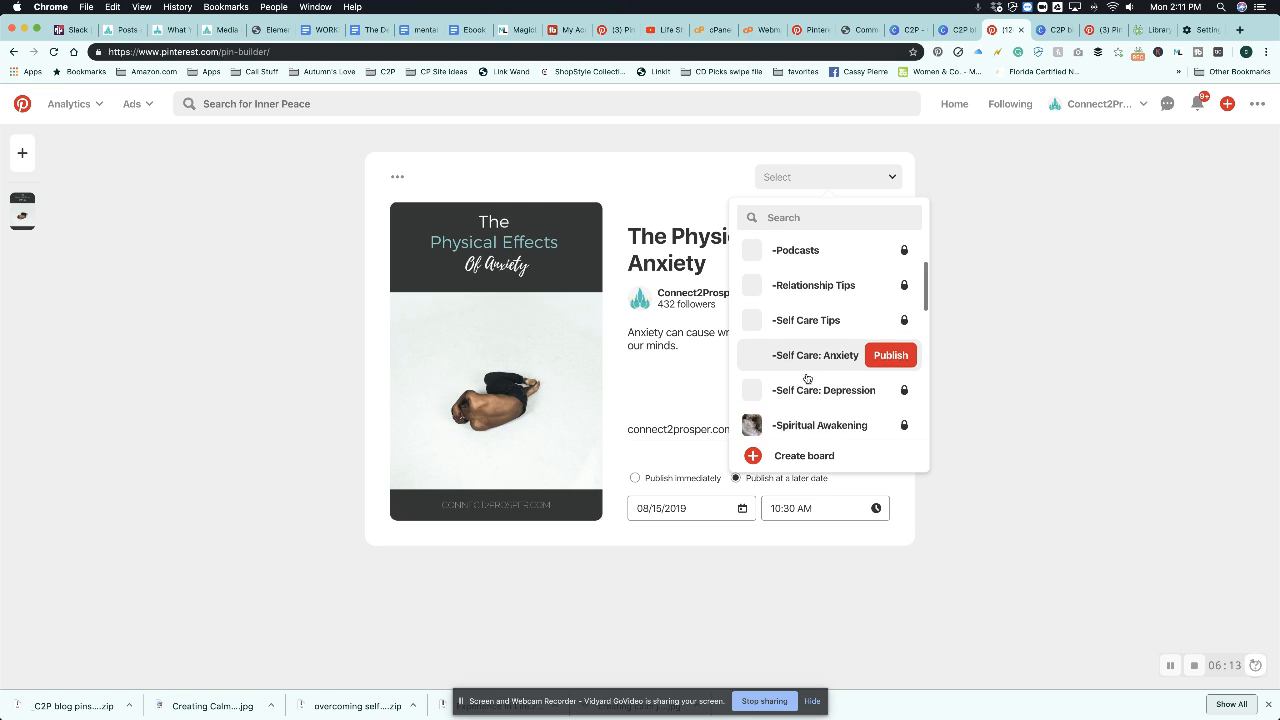
scroll(806, 378, down, 5)
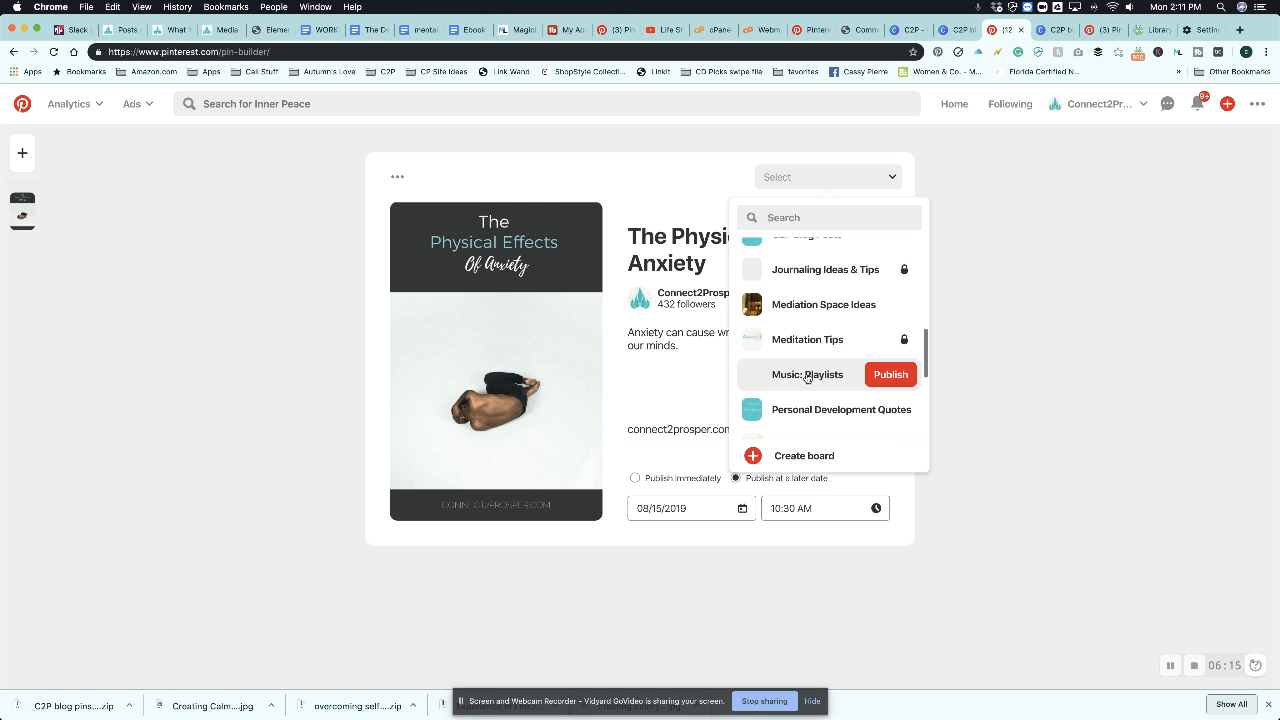
scroll(806, 378, down, 3)
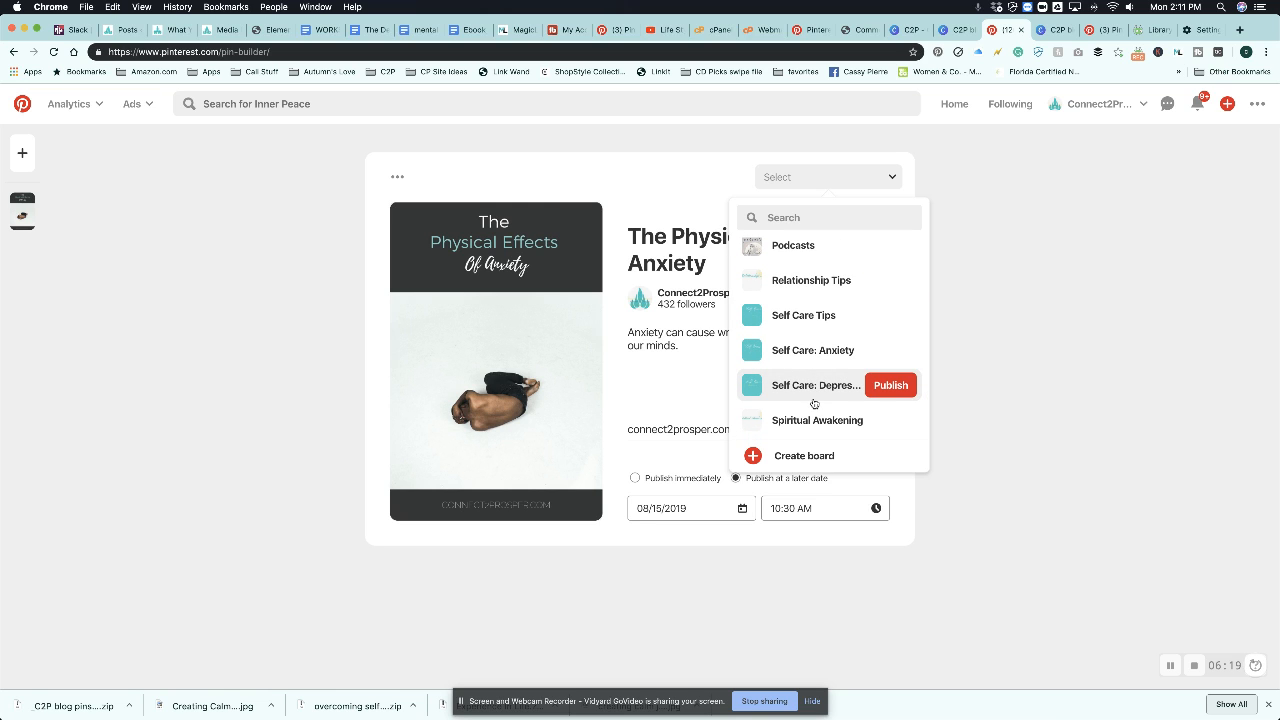
scroll(814, 403, up, 2)
scroll(814, 403, up, 3)
scroll(814, 403, up, 1)
scroll(814, 403, up, 4)
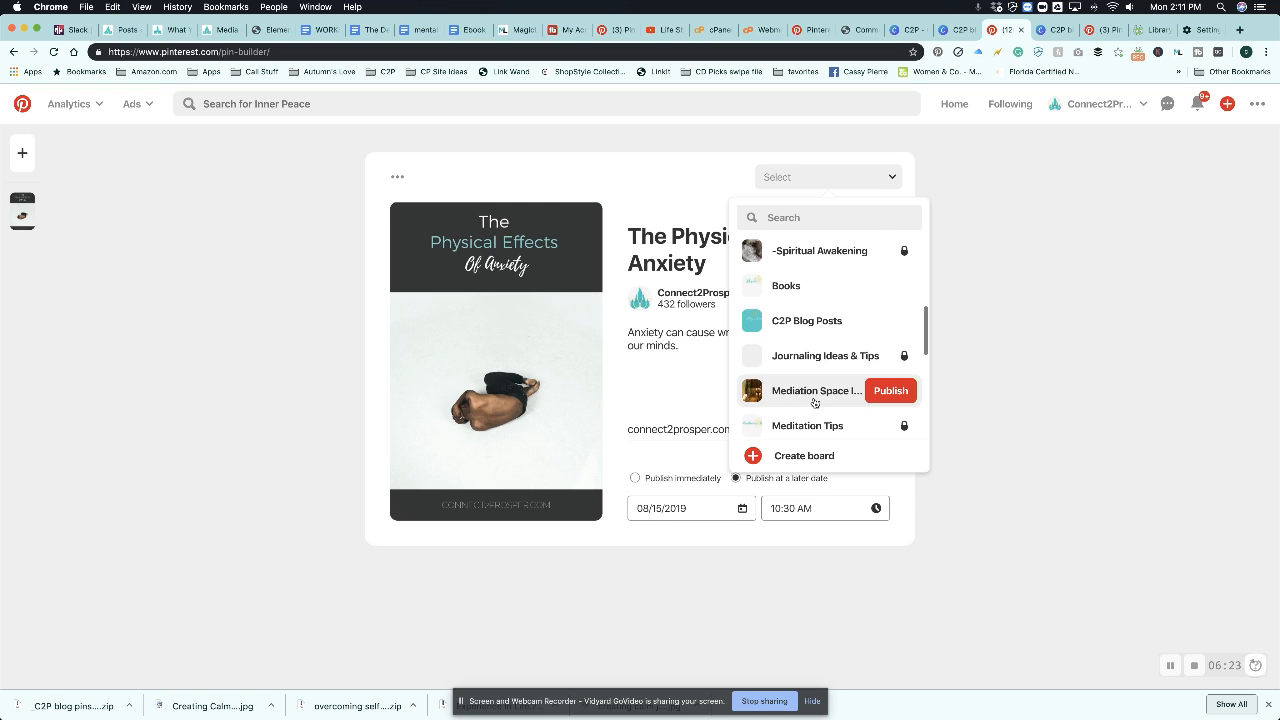
scroll(814, 403, up, 2)
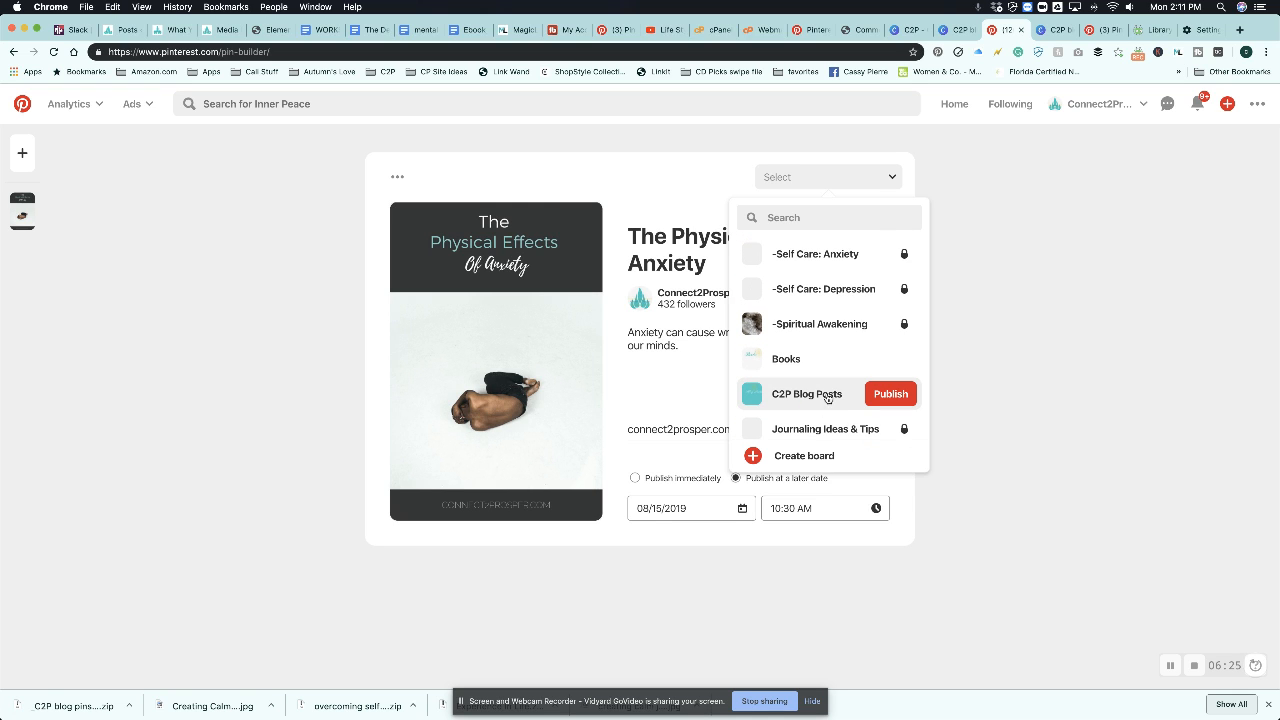
click(882, 396)
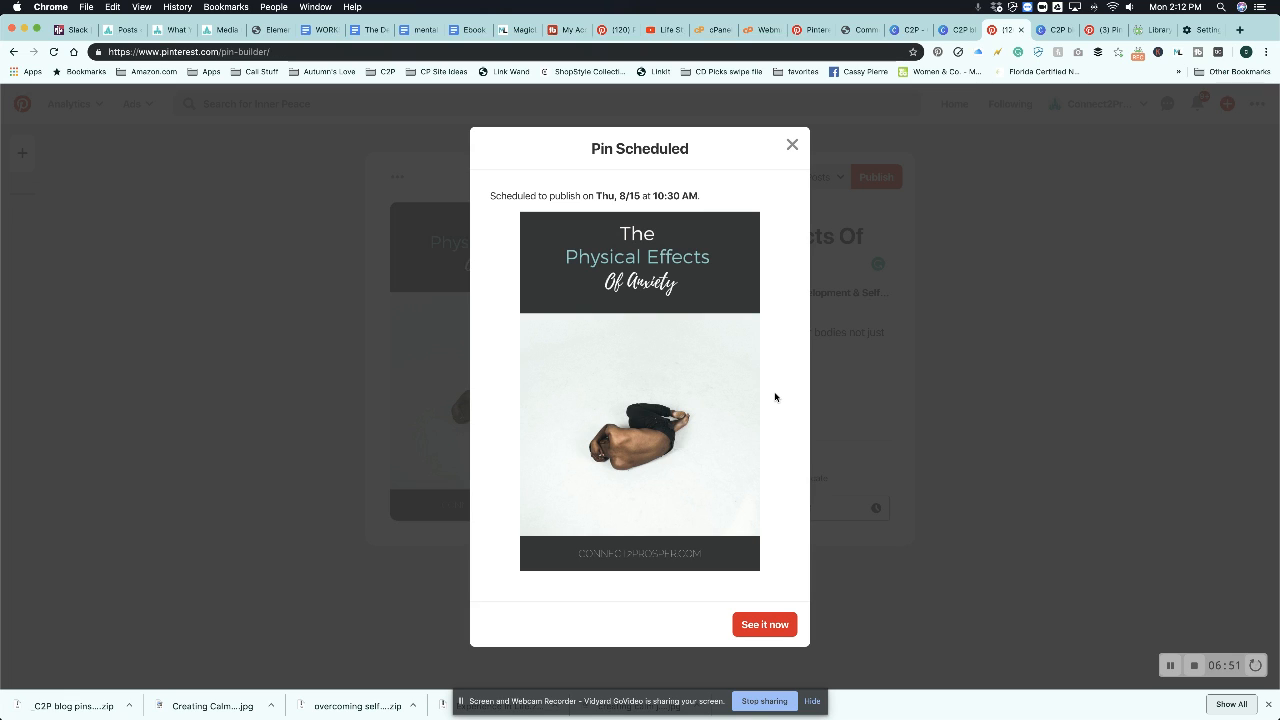
click(792, 146)
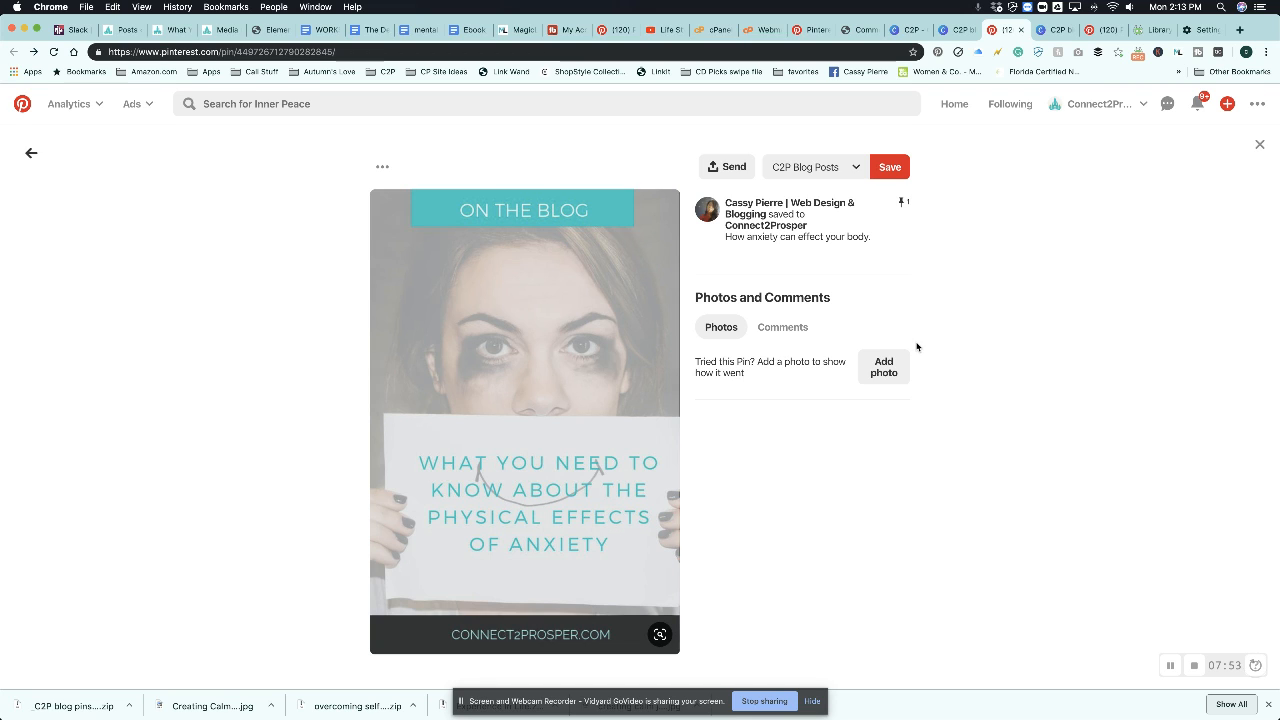
Step: Review the pin pages in the Canva design "C2P blog pins (Anxiety)" and switch to the published "The Common Physical Effects Of Anxiety" pin on Pinterest
click(956, 36)
click(818, 256)
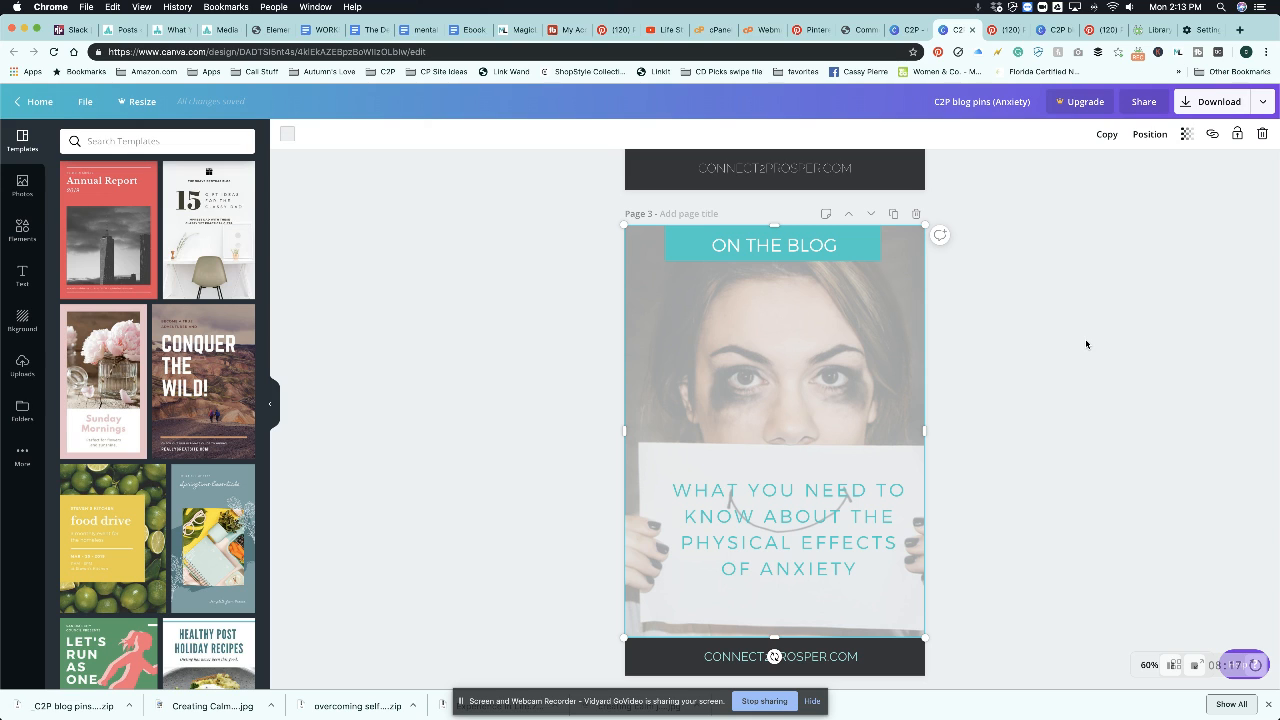
scroll(1086, 344, down, 5)
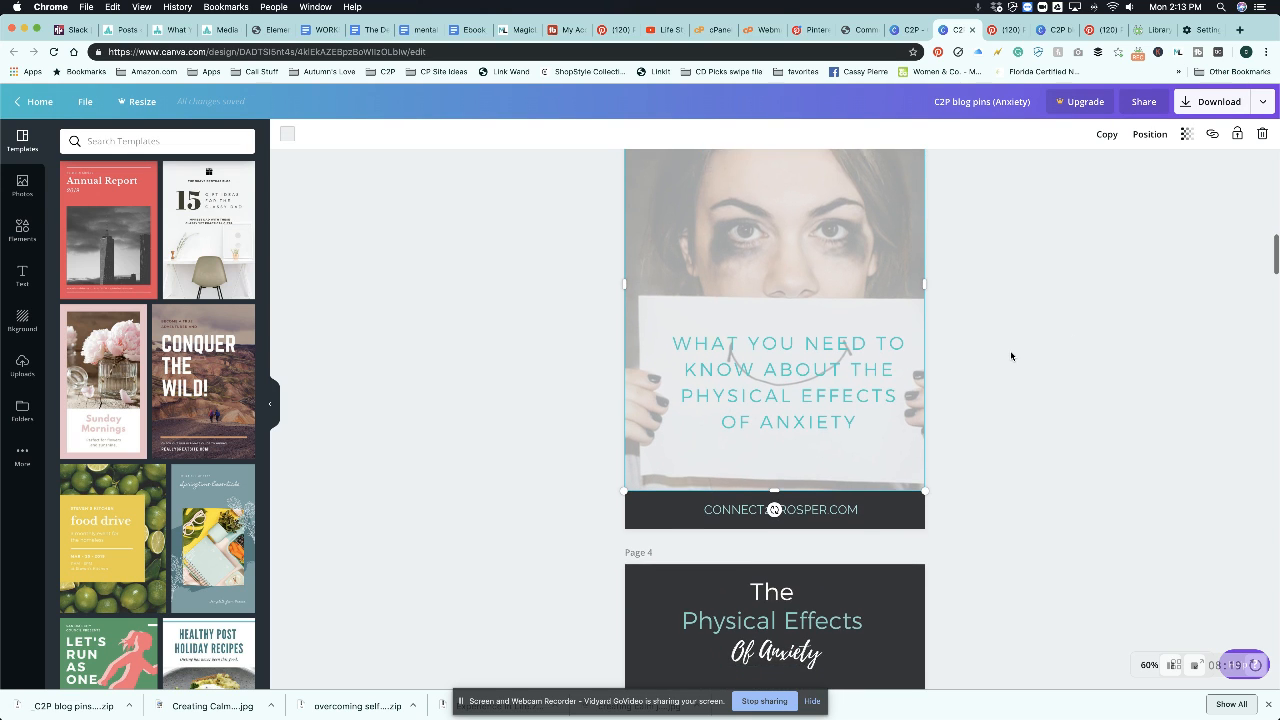
scroll(1009, 355, down, 5)
scroll(1009, 355, up, 2)
scroll(1010, 356, up, 15)
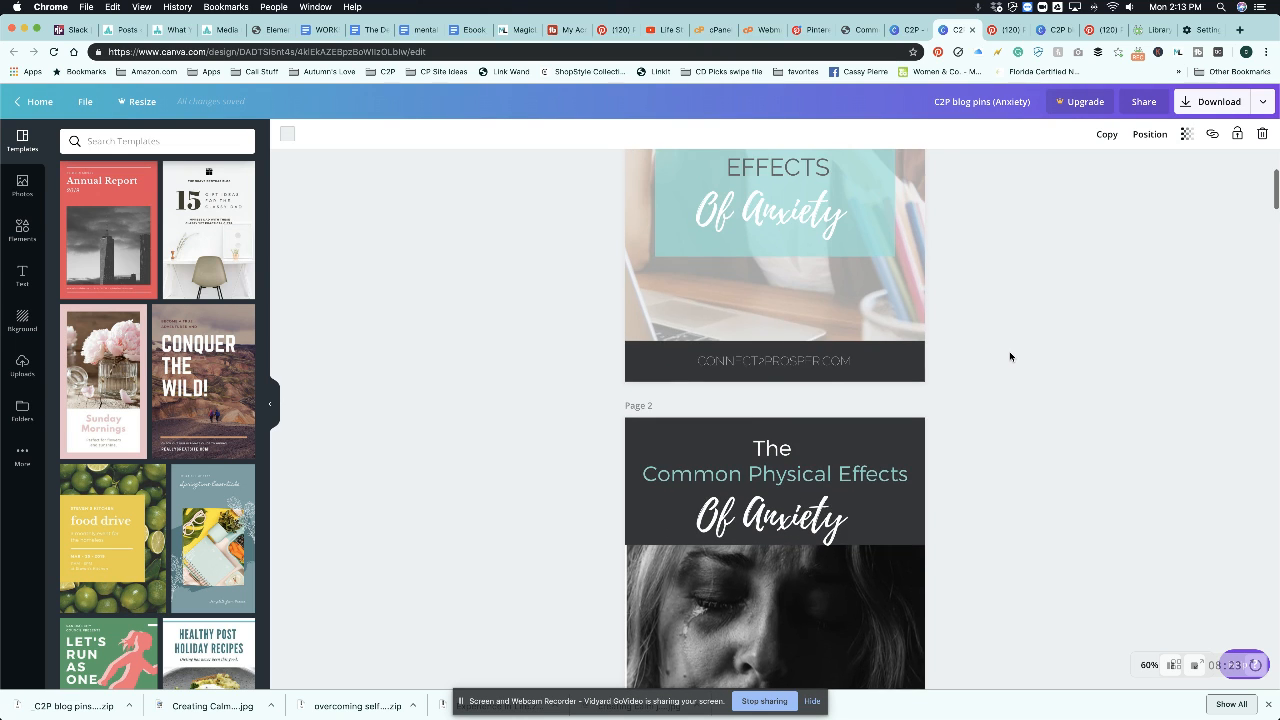
scroll(1010, 357, up, 3)
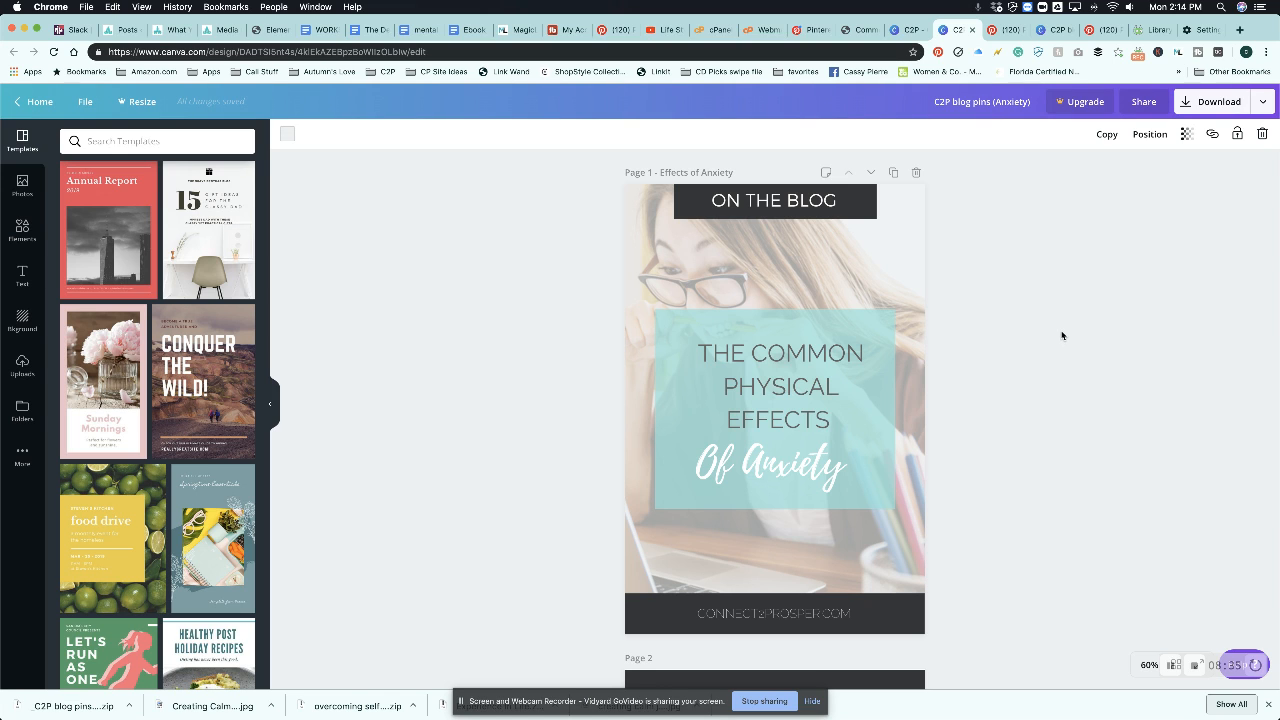
click(1104, 30)
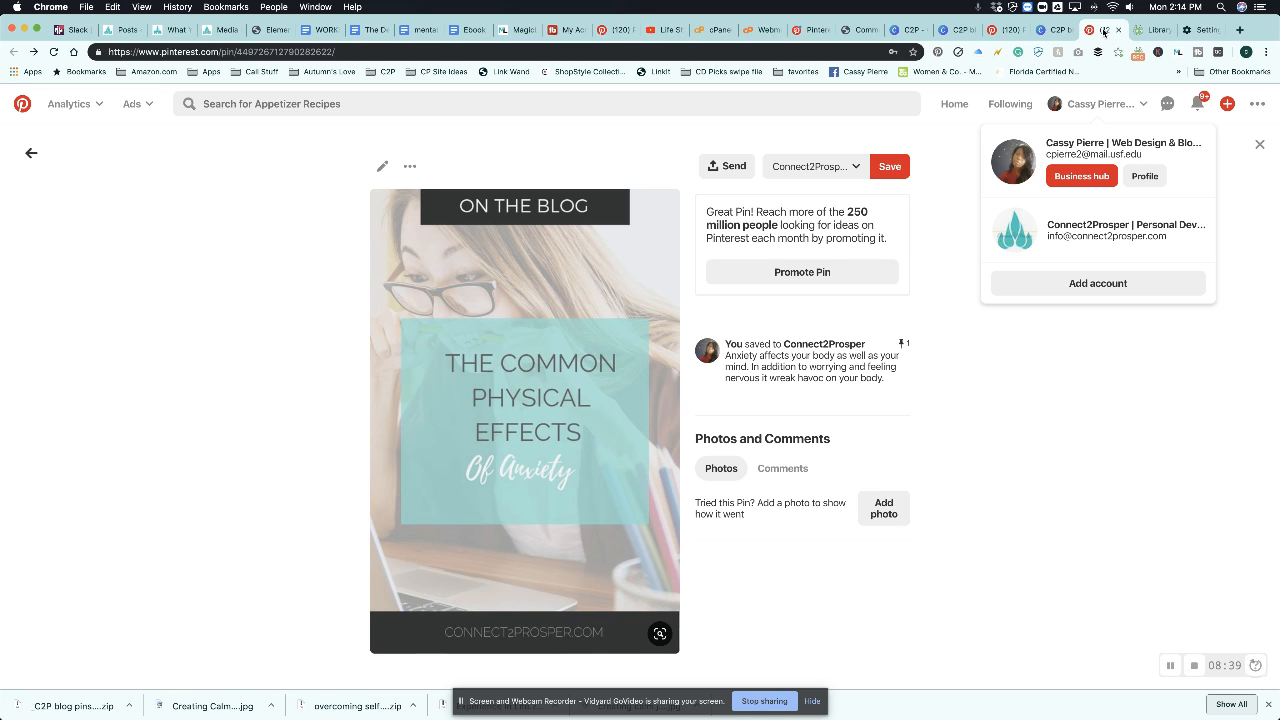